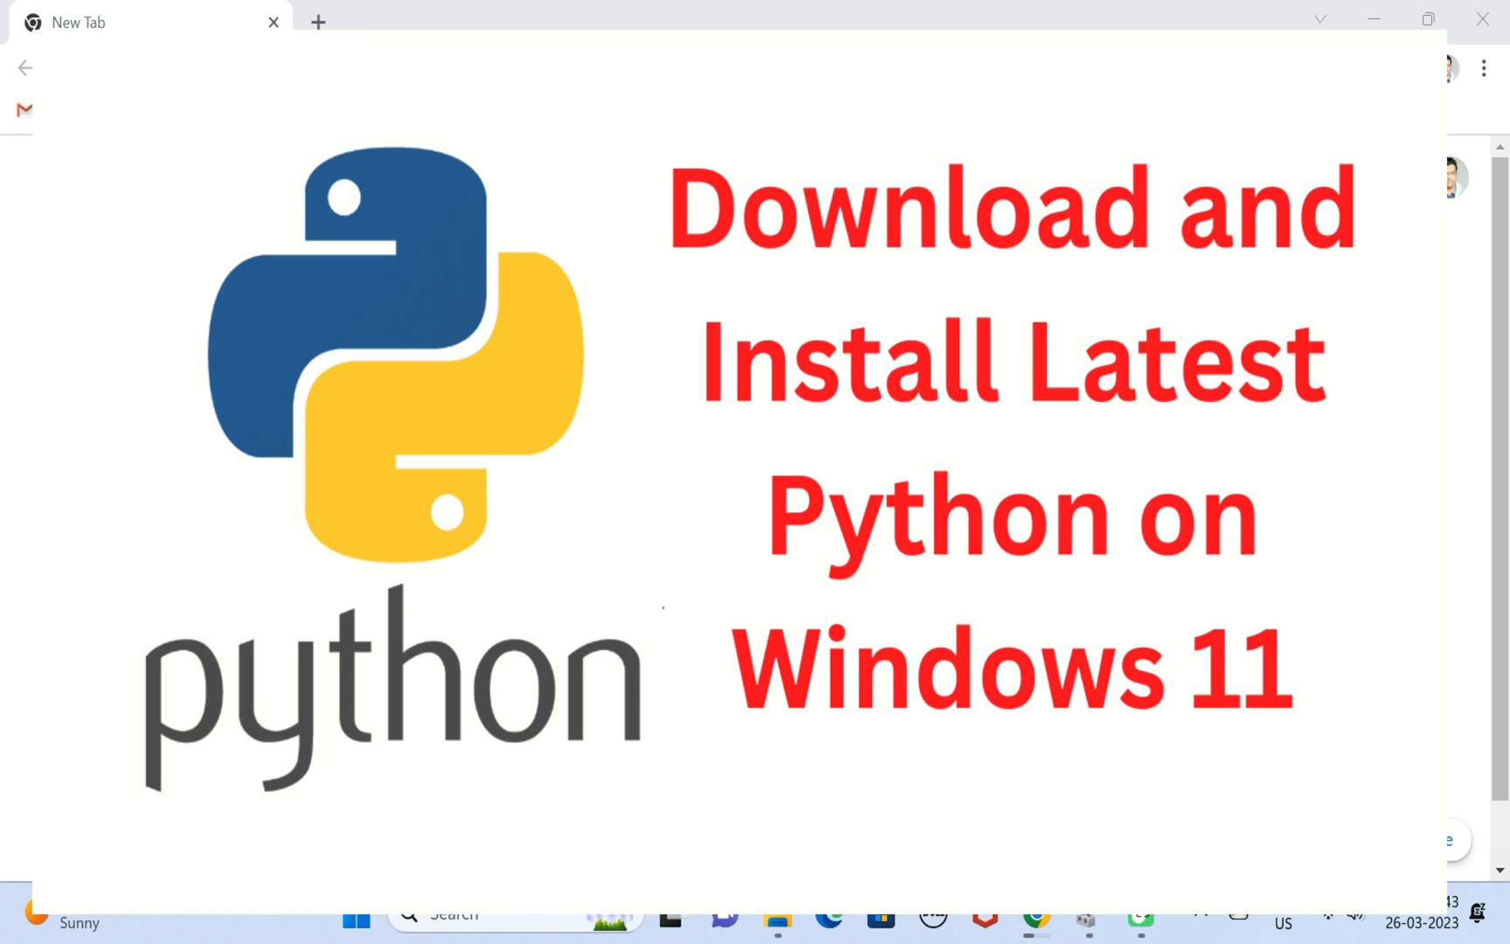
Search Google for 'python download' and reach the python.org downloads page.
click(517, 67)
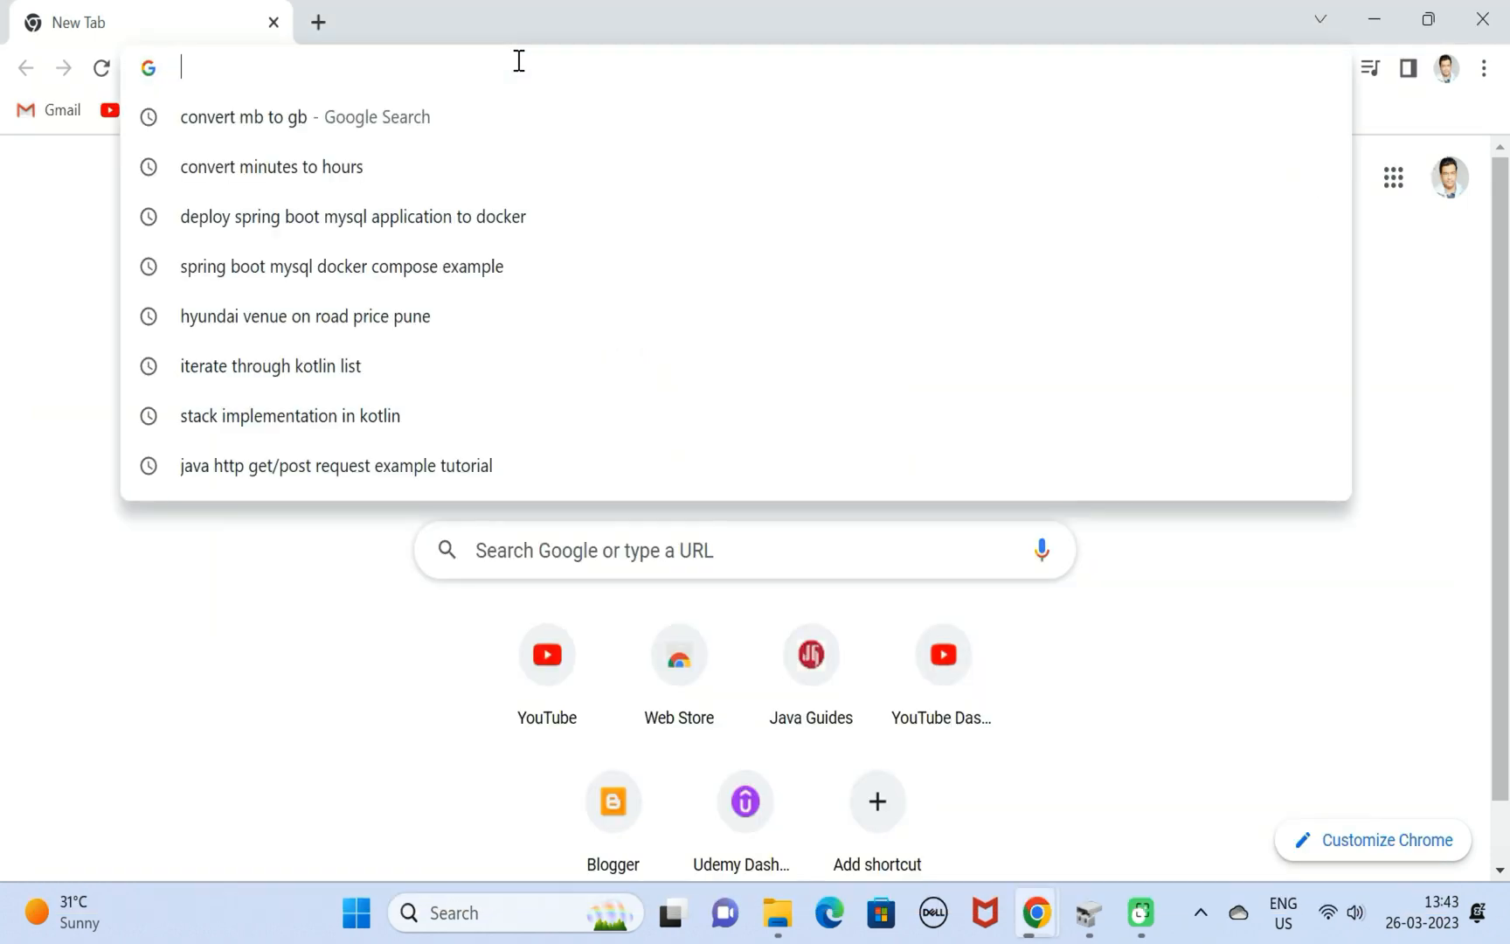
text(pytho)
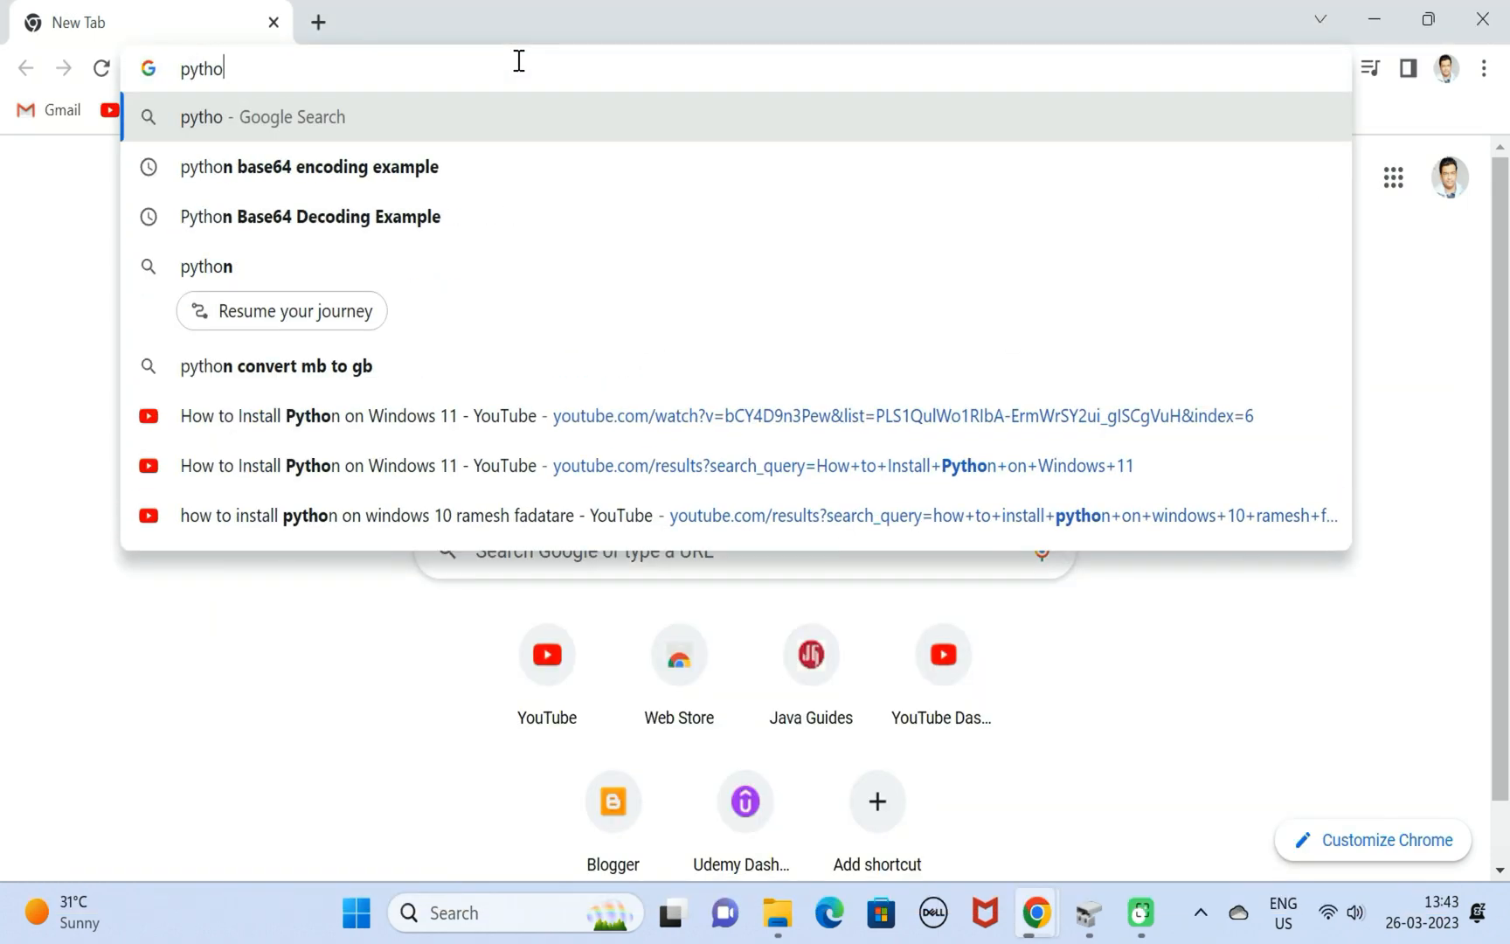
text(n downl)
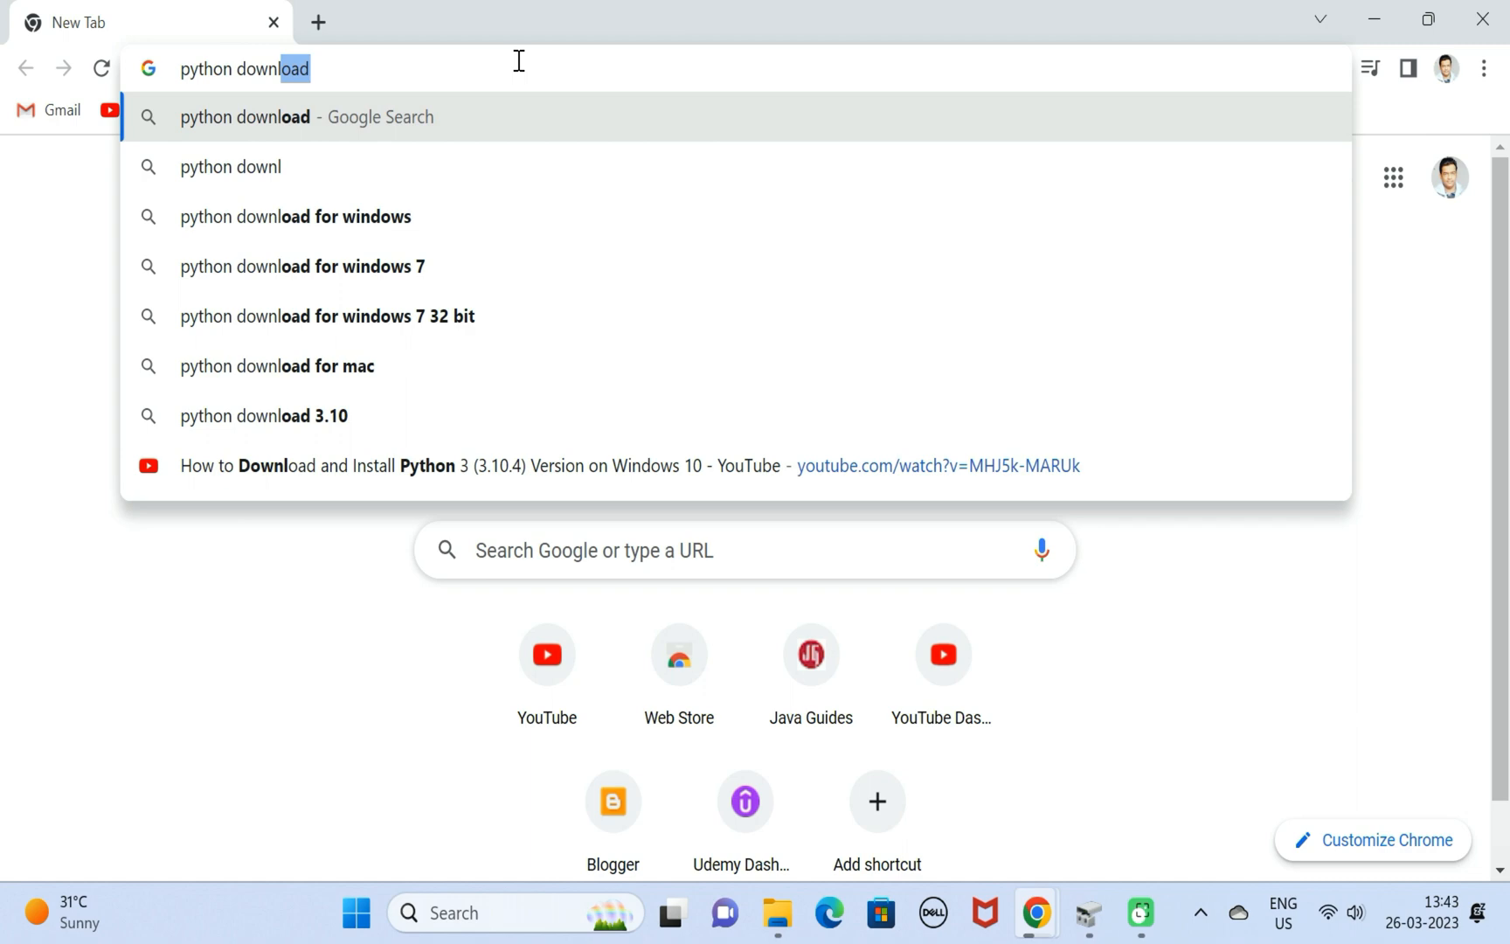
text(oa)
key(Return)
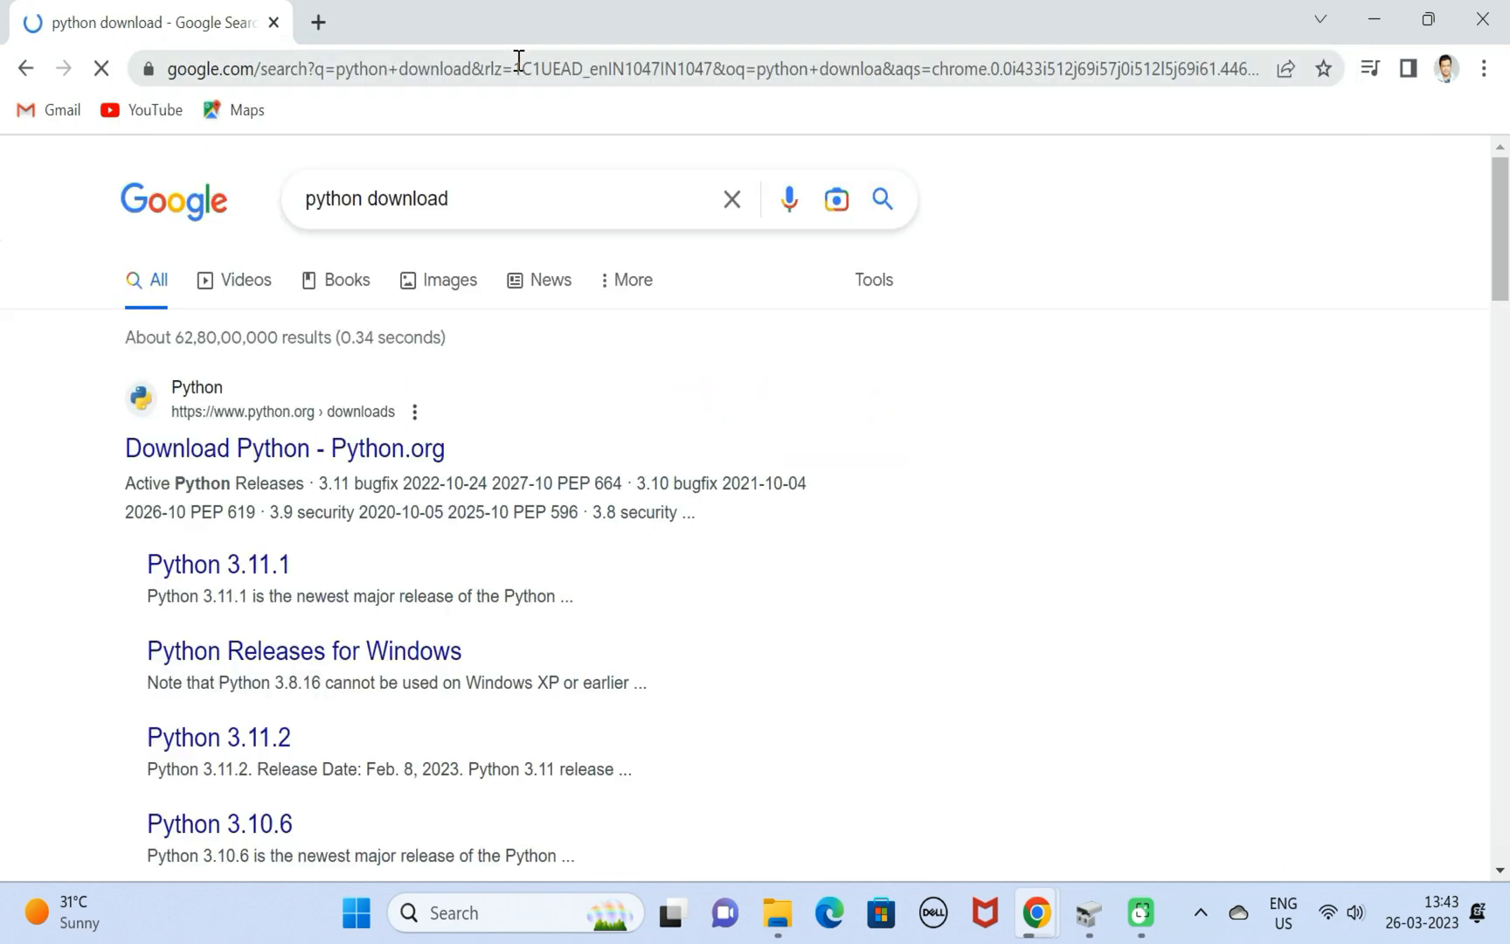
click(290, 450)
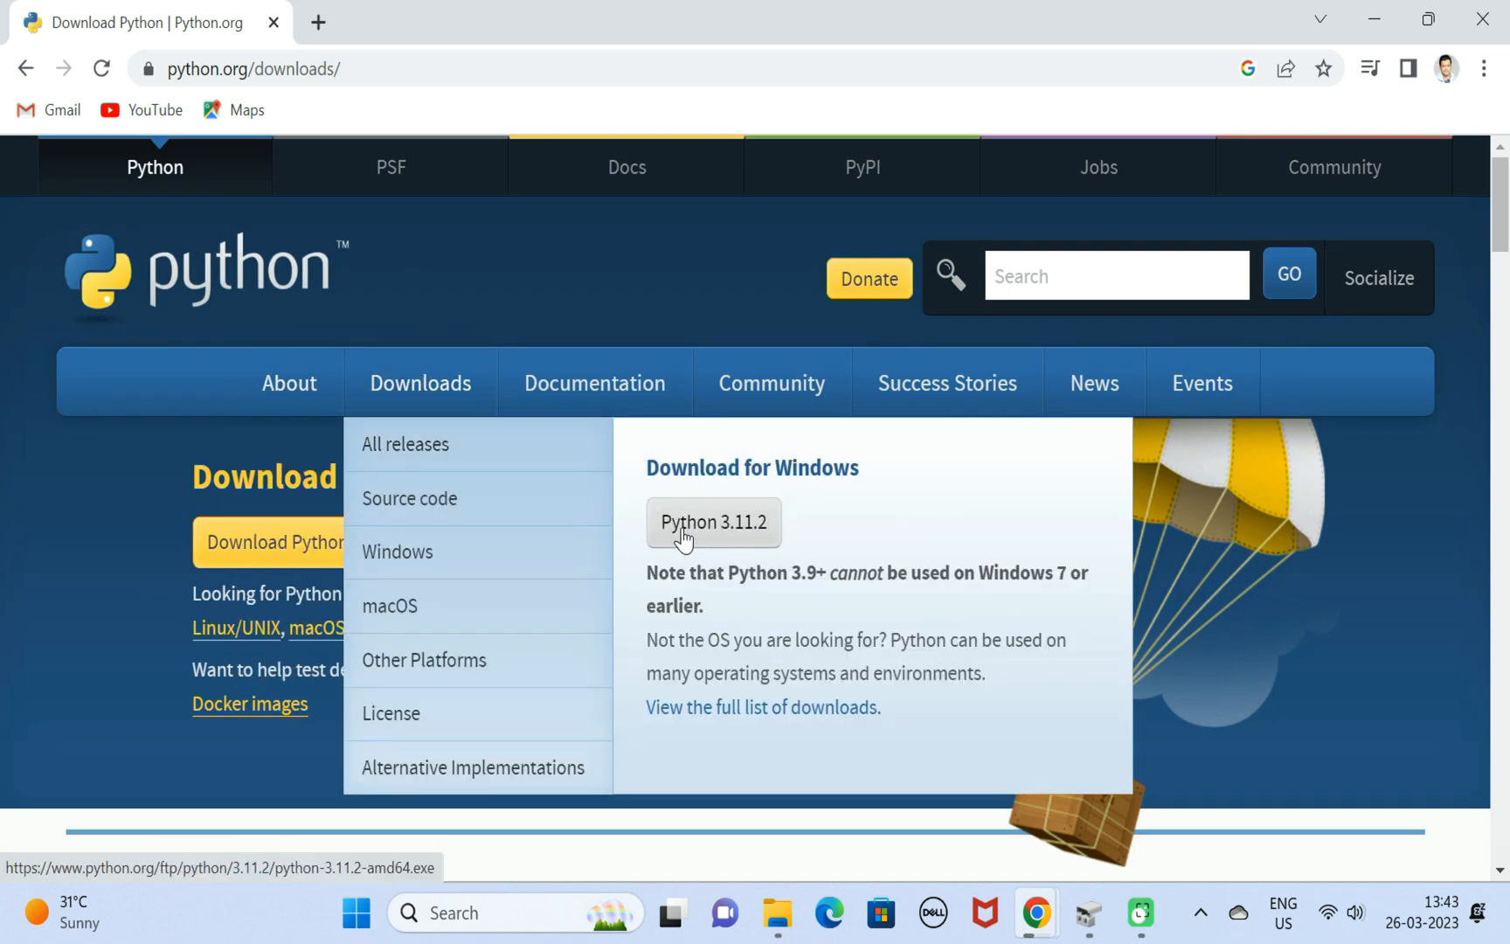
Download the Python 3.11.2 Windows installer and show it in the Downloads folder.
click(752, 527)
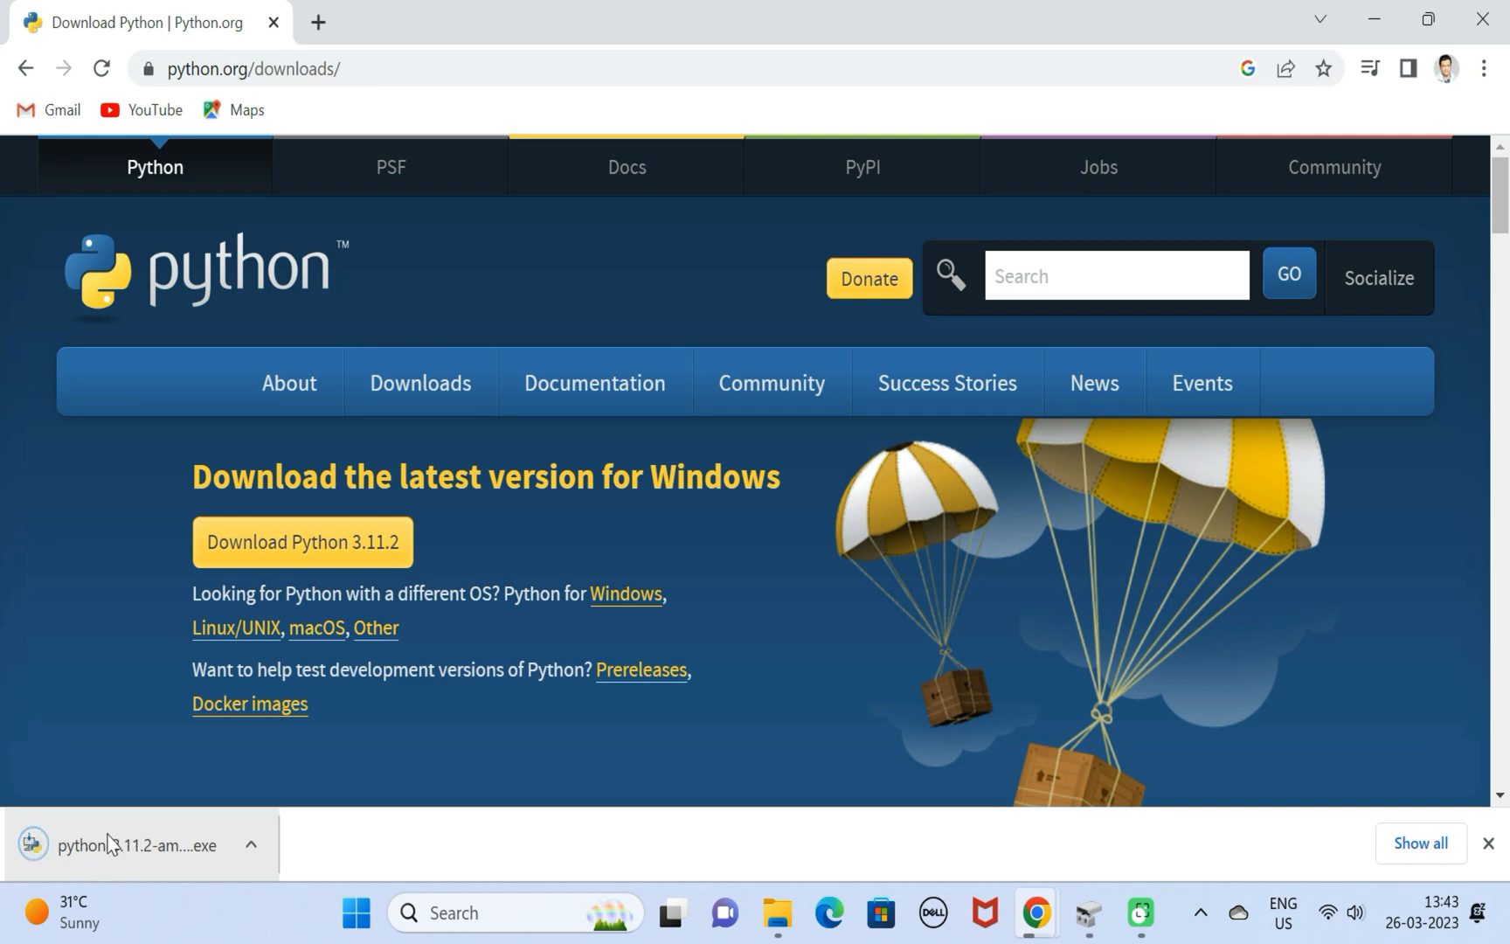
click(252, 845)
click(316, 749)
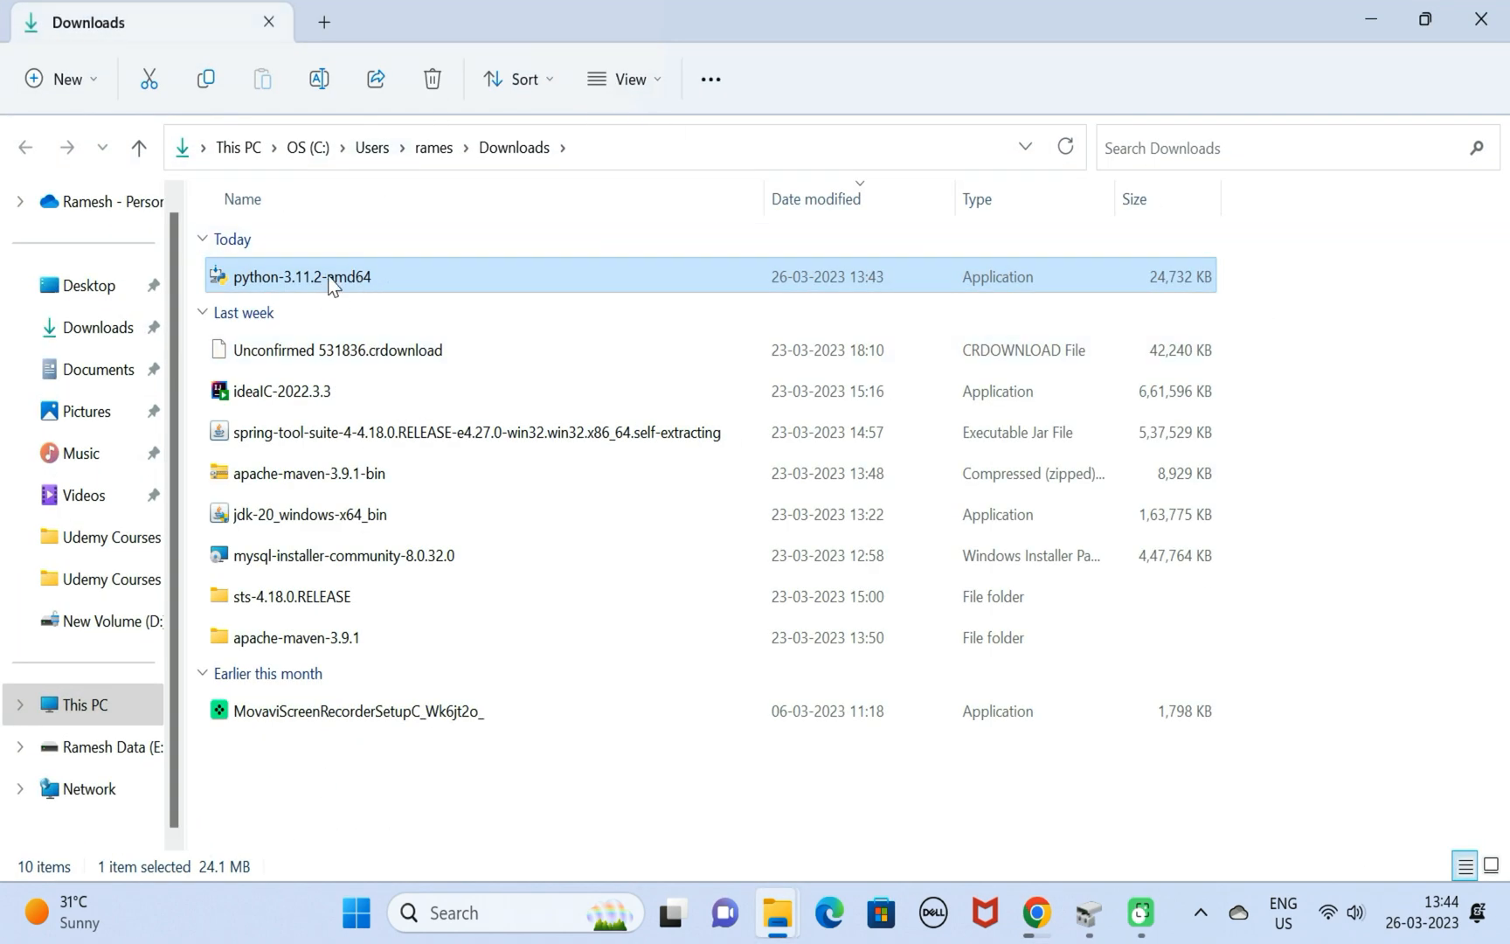
Launch the python-3.11.2-amd64 installer from the Downloads folder.
double_click(330, 283)
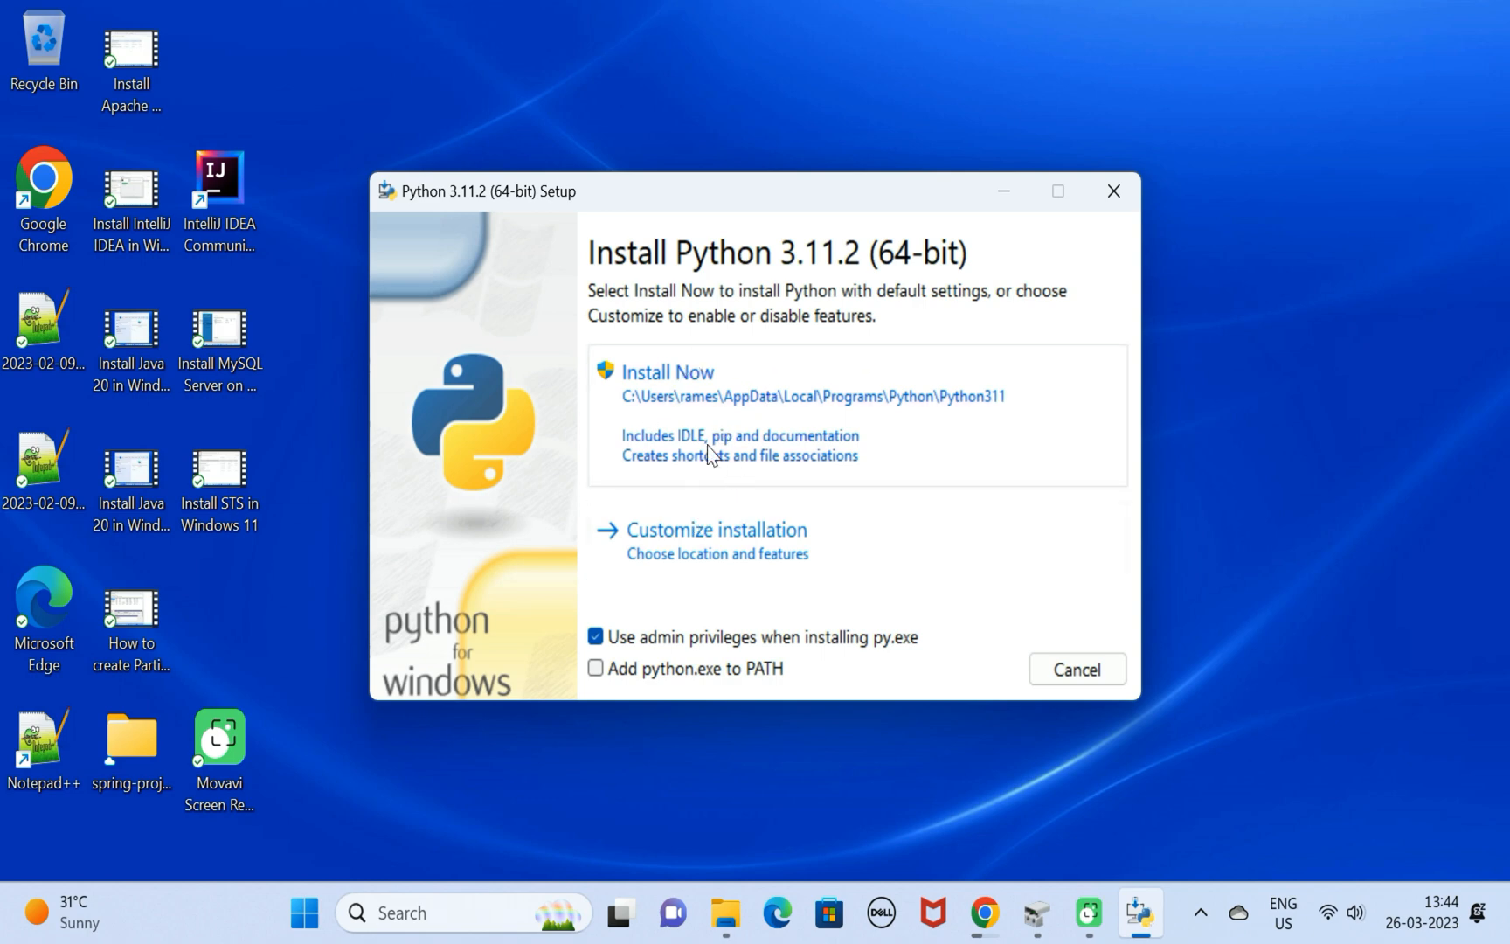
Enable 'Add python.exe to PATH' and choose a custom installation with all optional features.
click(596, 670)
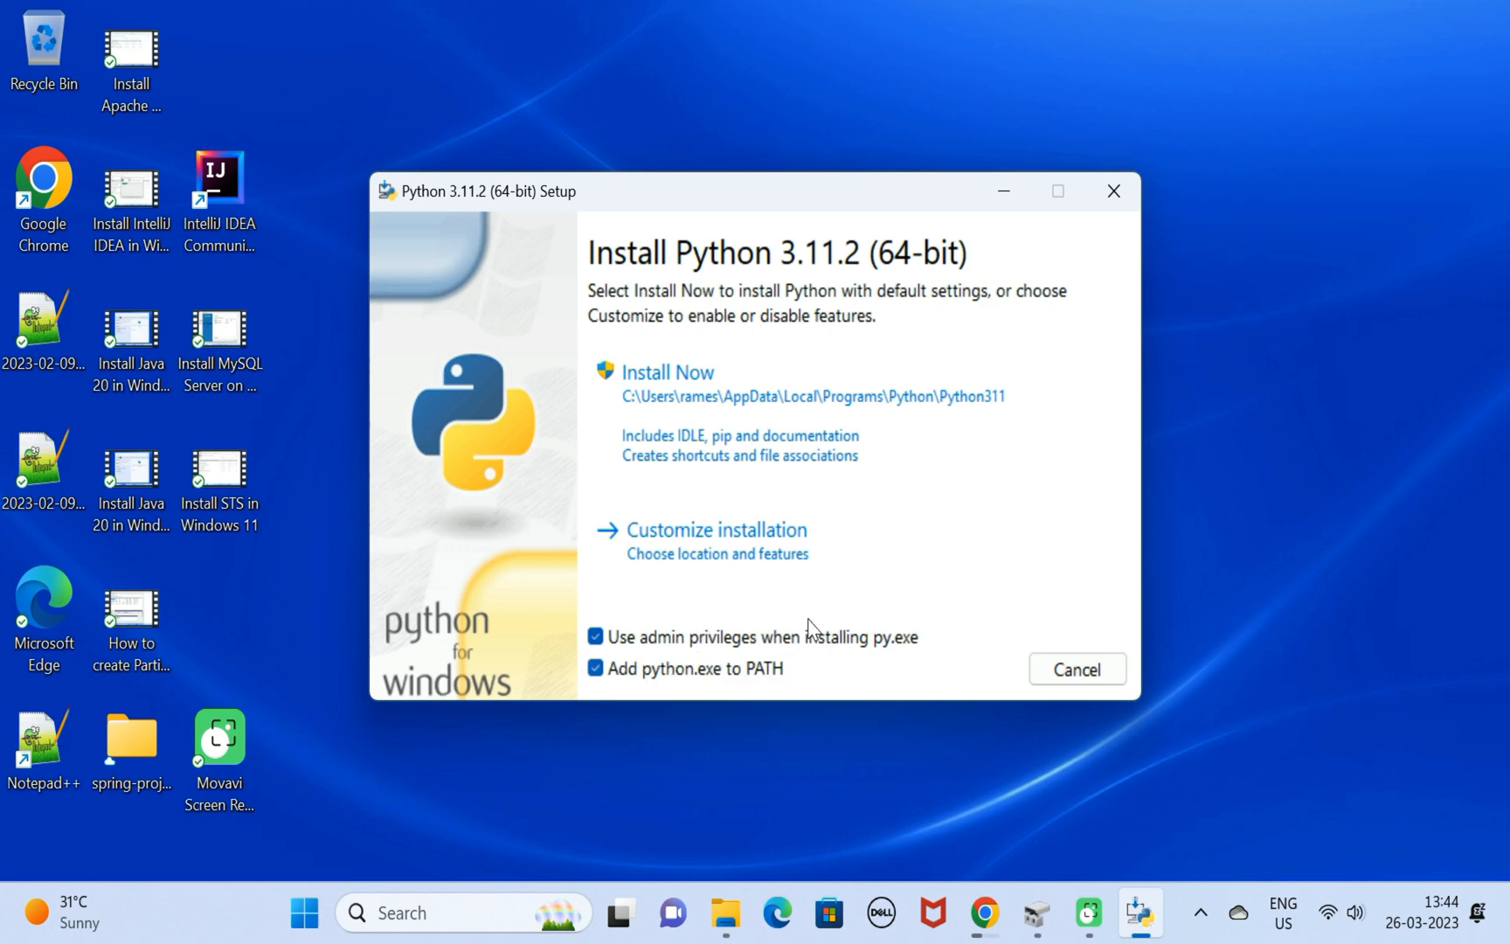
click(697, 542)
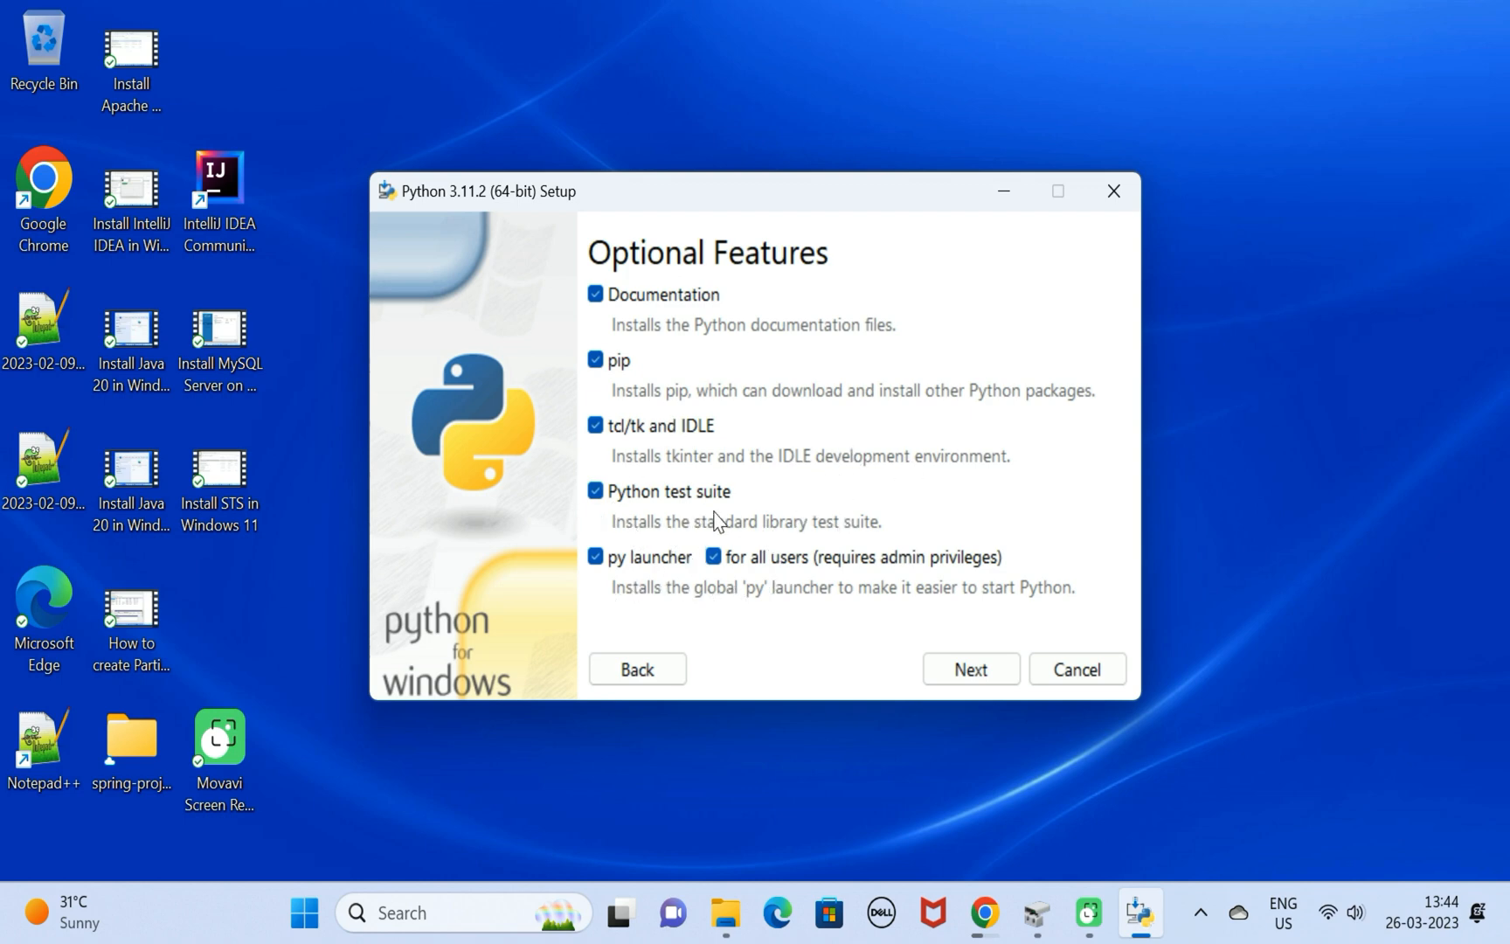
Install Python 3.11 for all users into C:\Program Files\Python311.
click(971, 669)
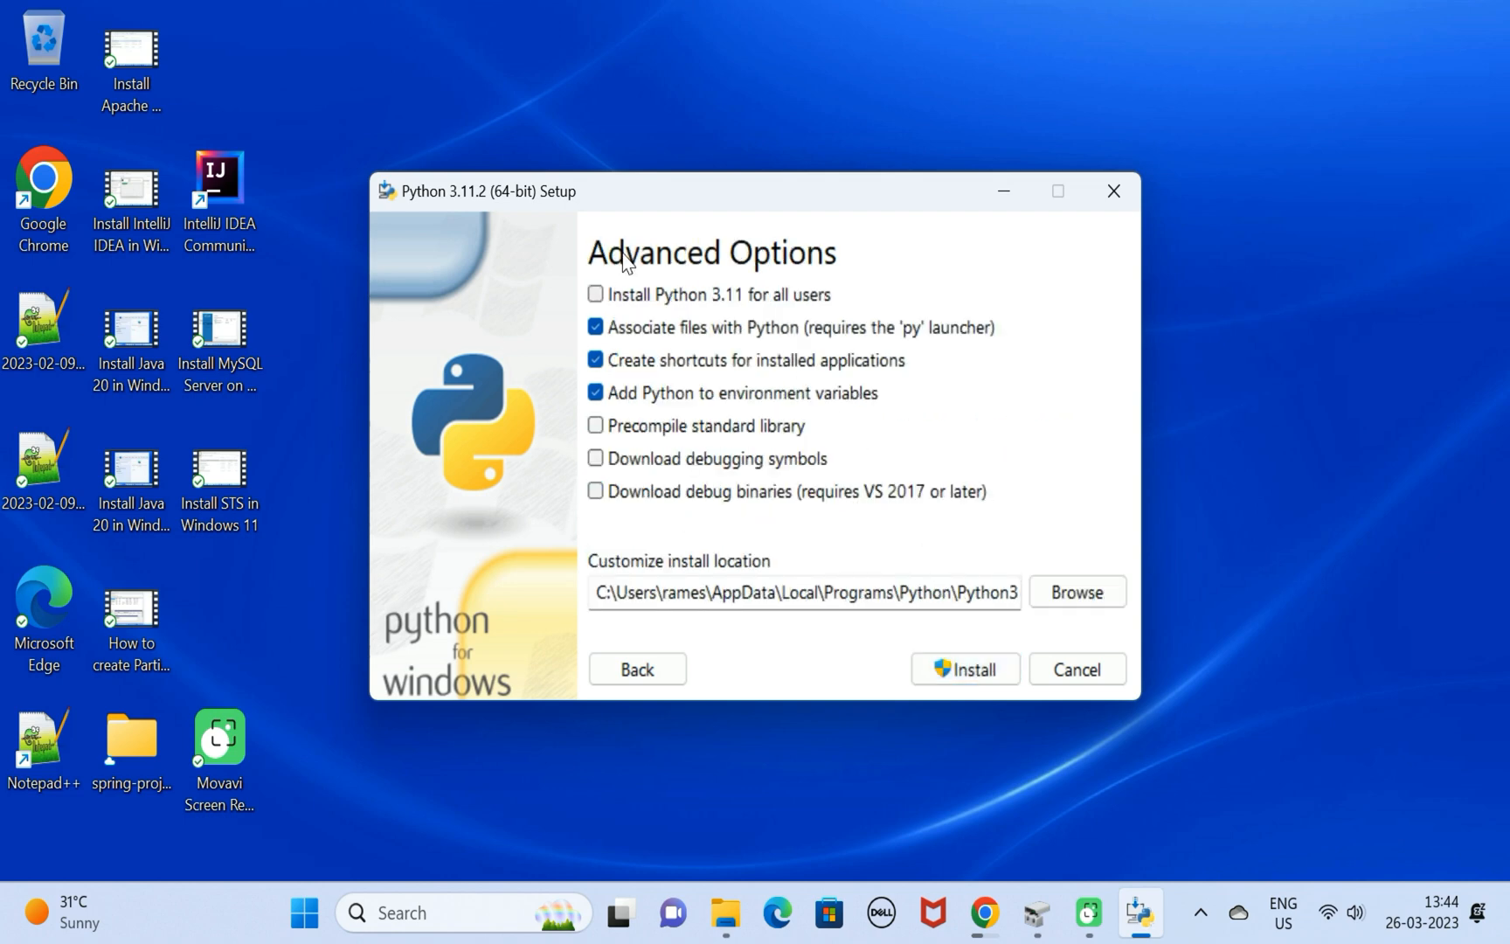
click(596, 294)
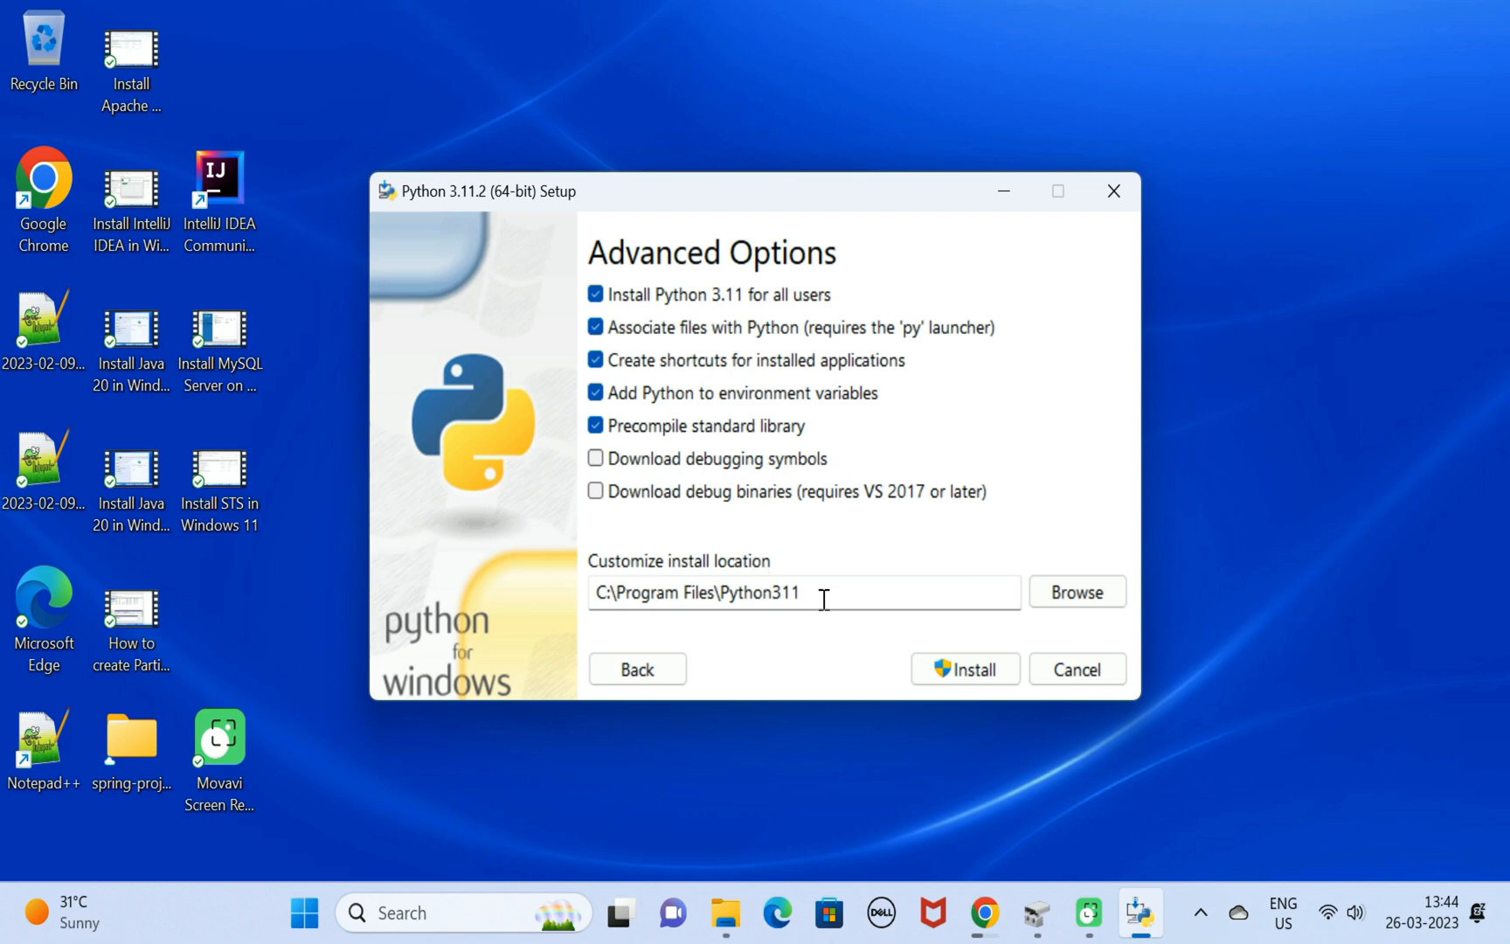
drag(823, 597, 574, 593)
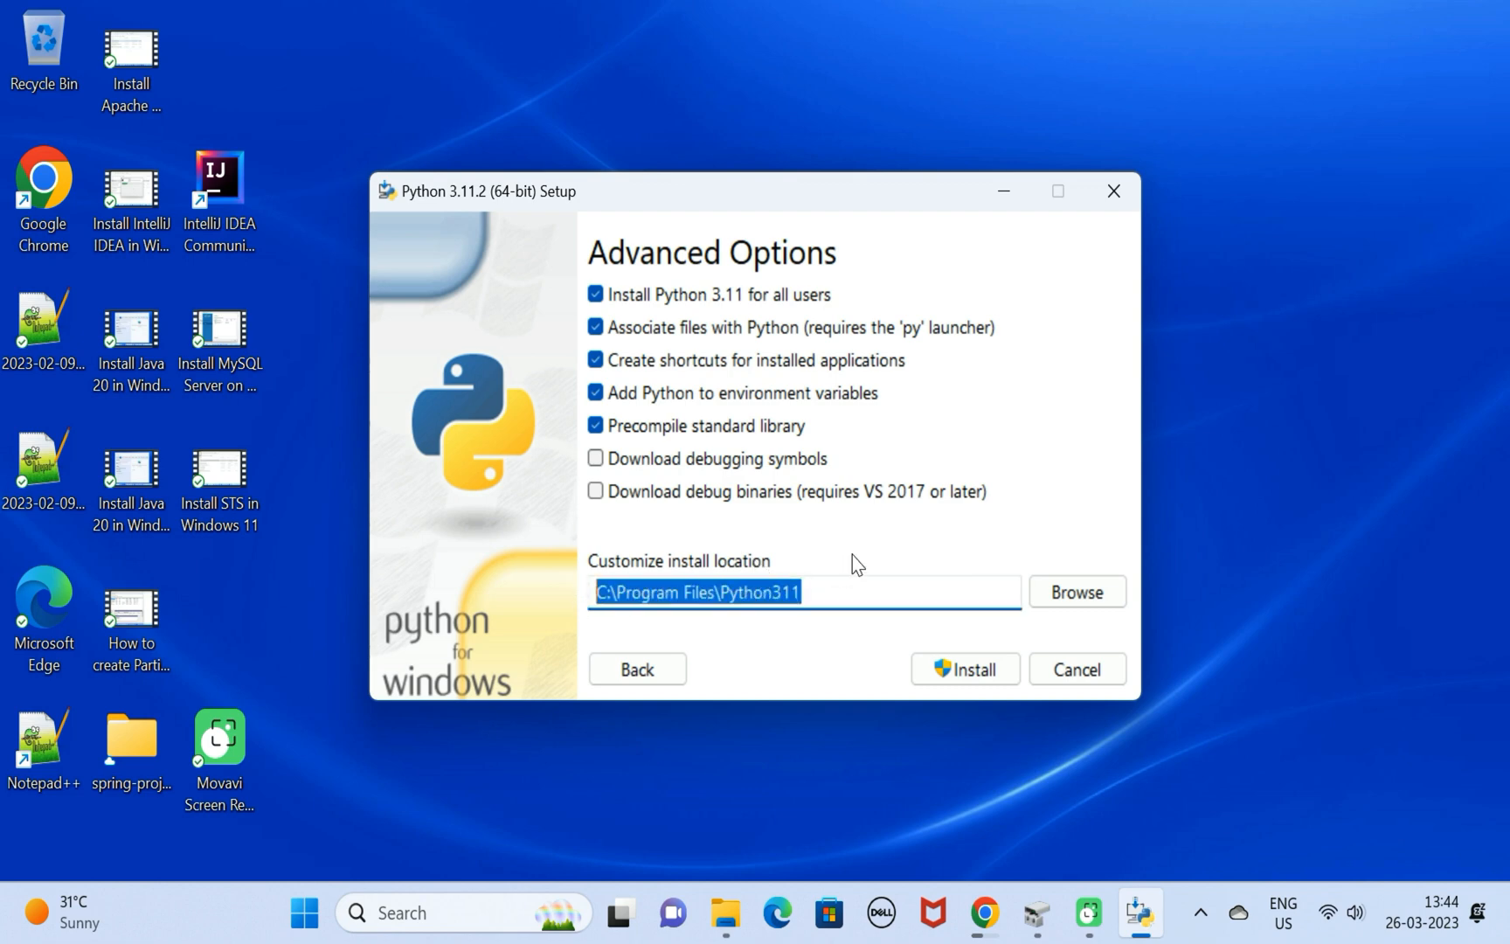
click(965, 669)
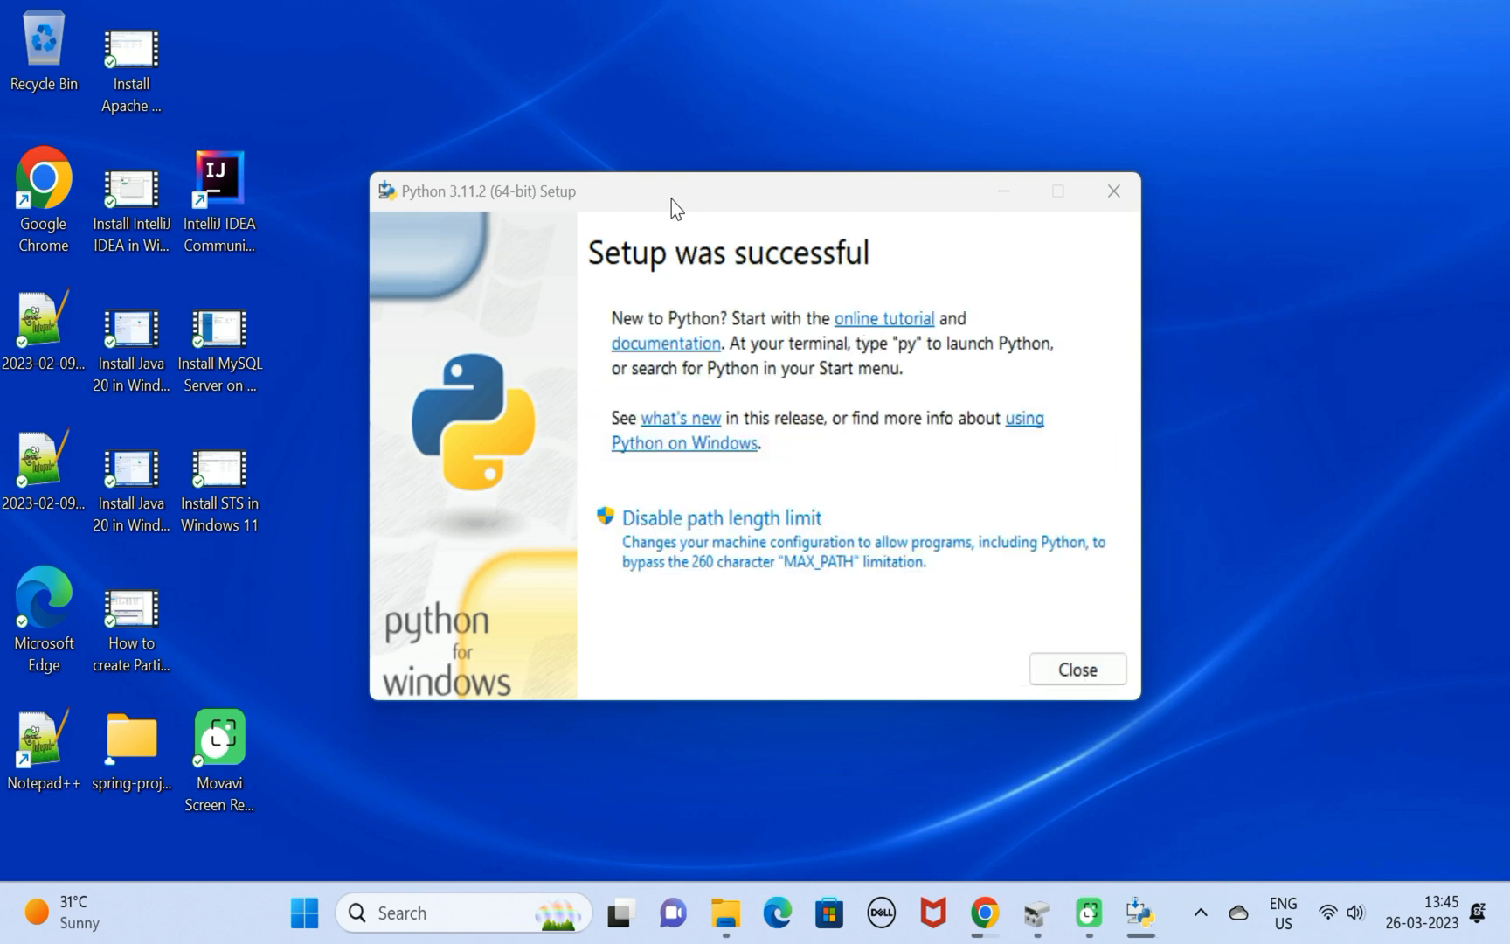
Close the installer after the 'Setup was successful' page.
click(581, 257)
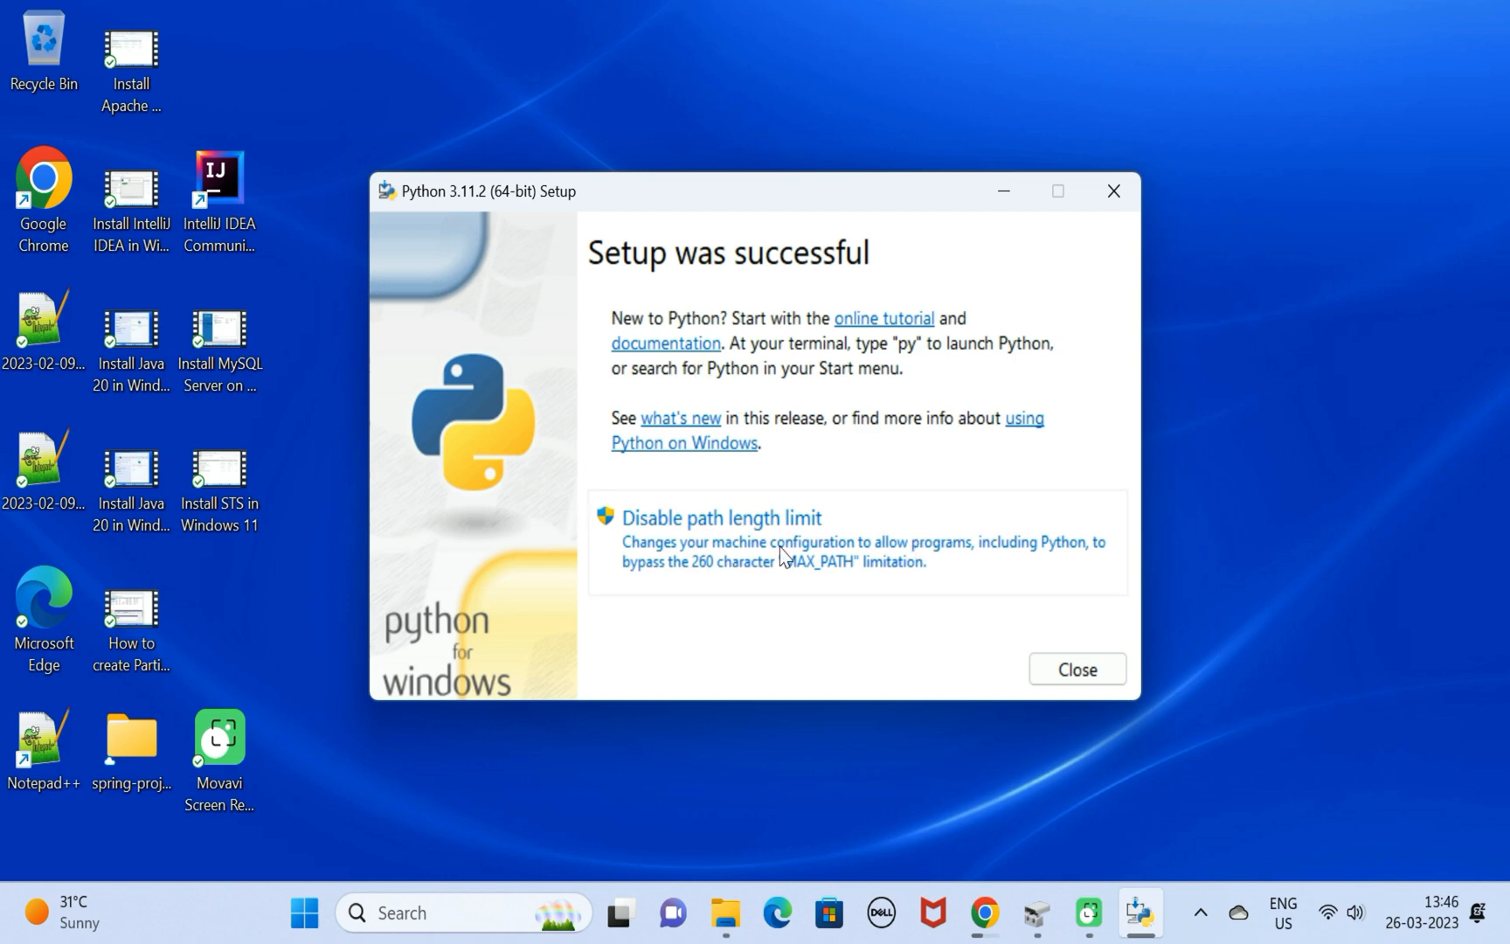
click(1078, 669)
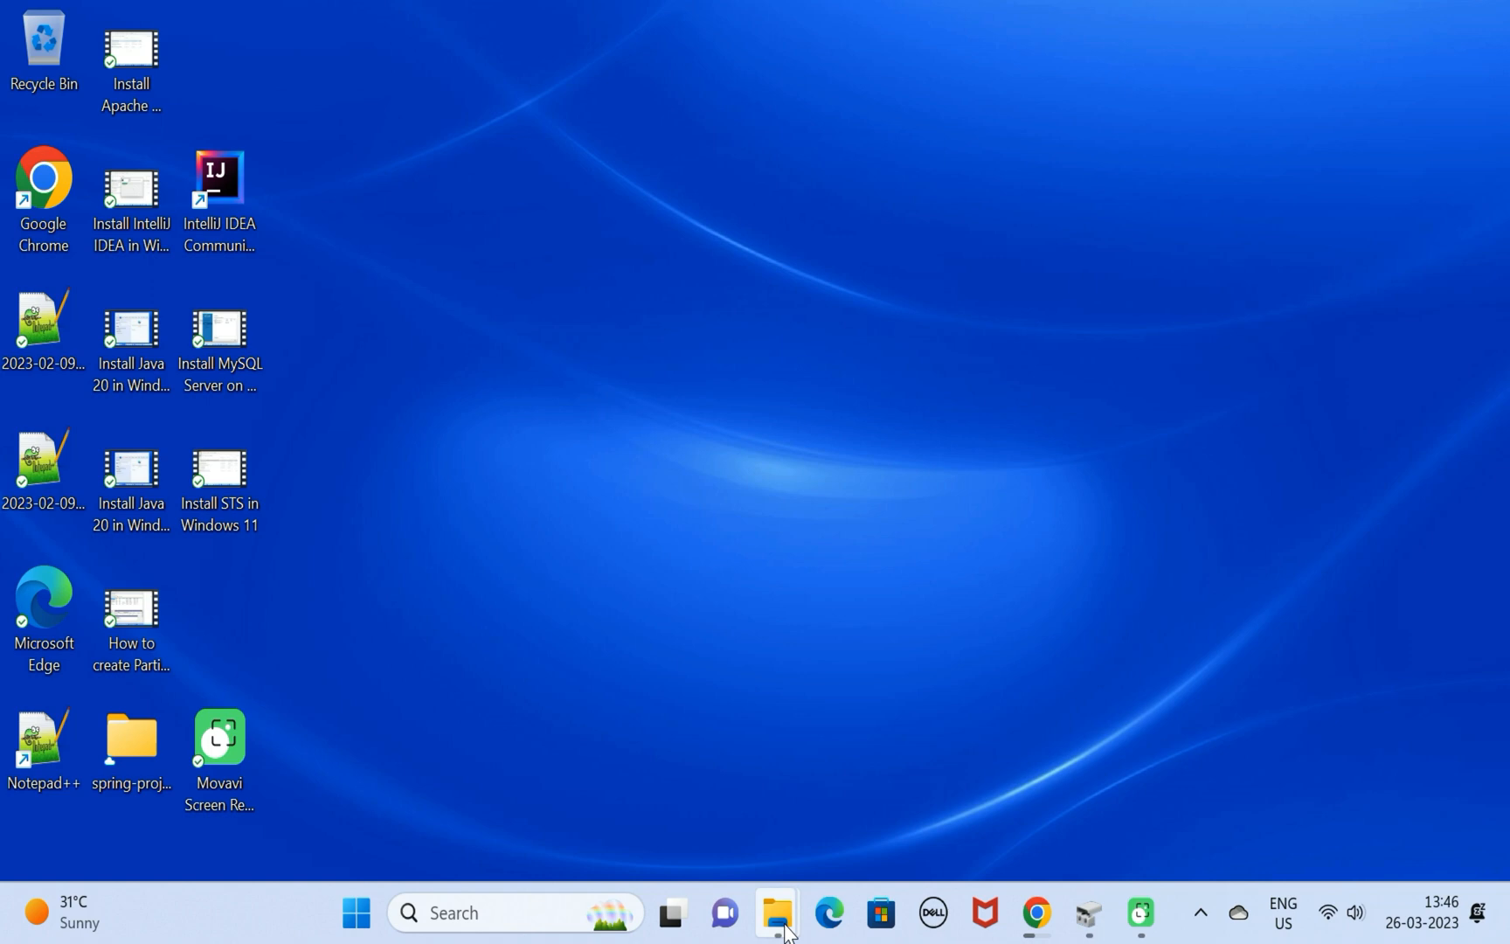
Browse This PC > OS (C:) > Program Files and view the installed Python311 folder.
mouse_move(778, 912)
click(525, 785)
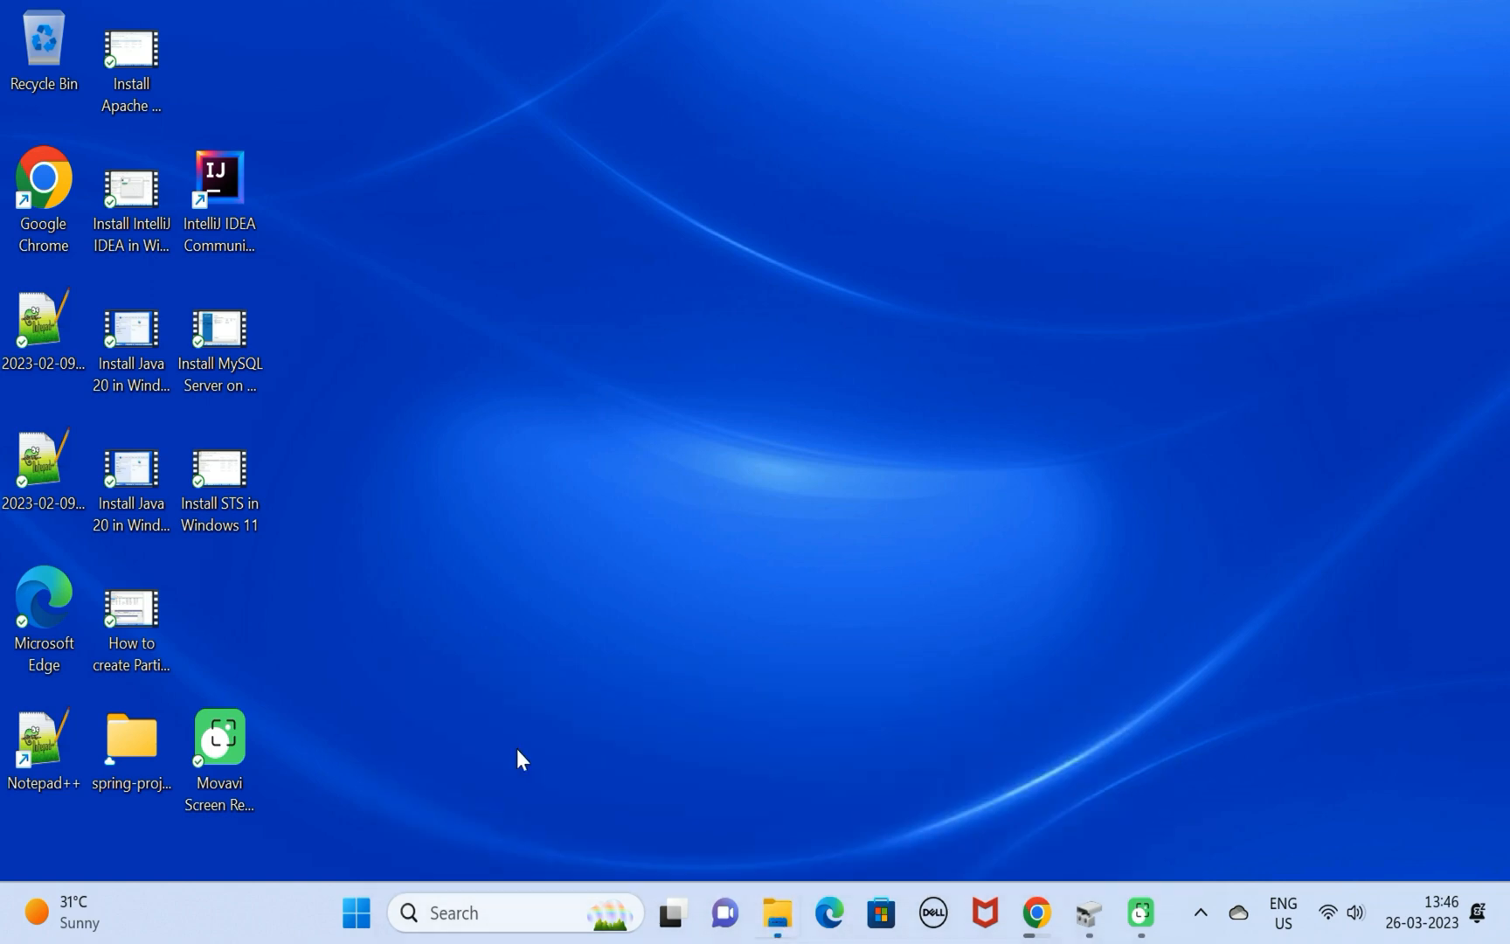
click(89, 713)
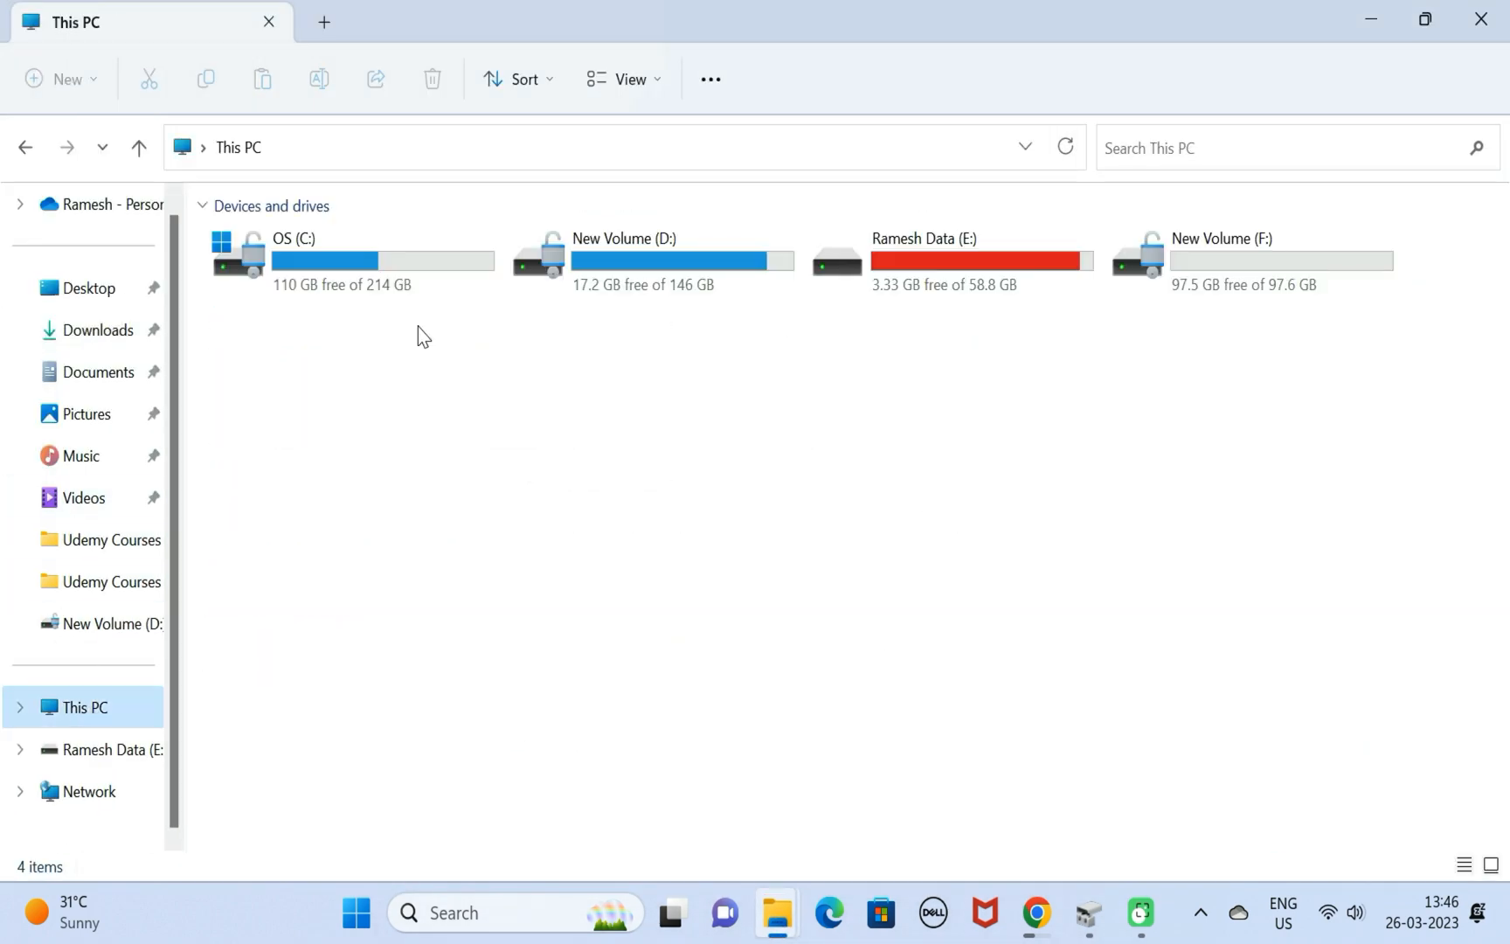
double_click(313, 260)
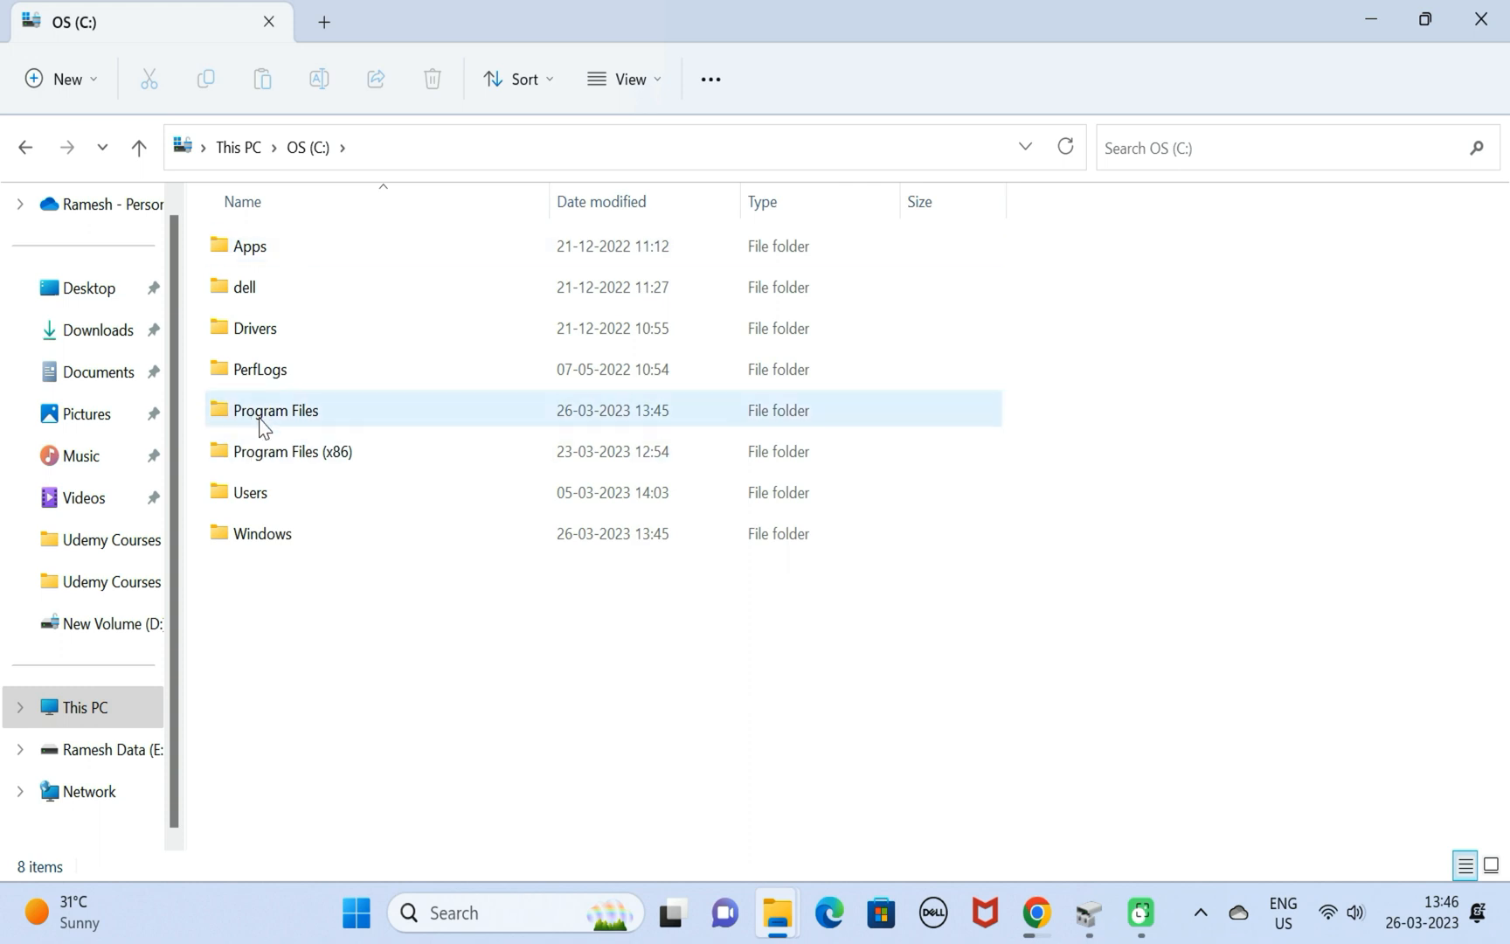
double_click(271, 411)
scroll(313, 501, down, 2)
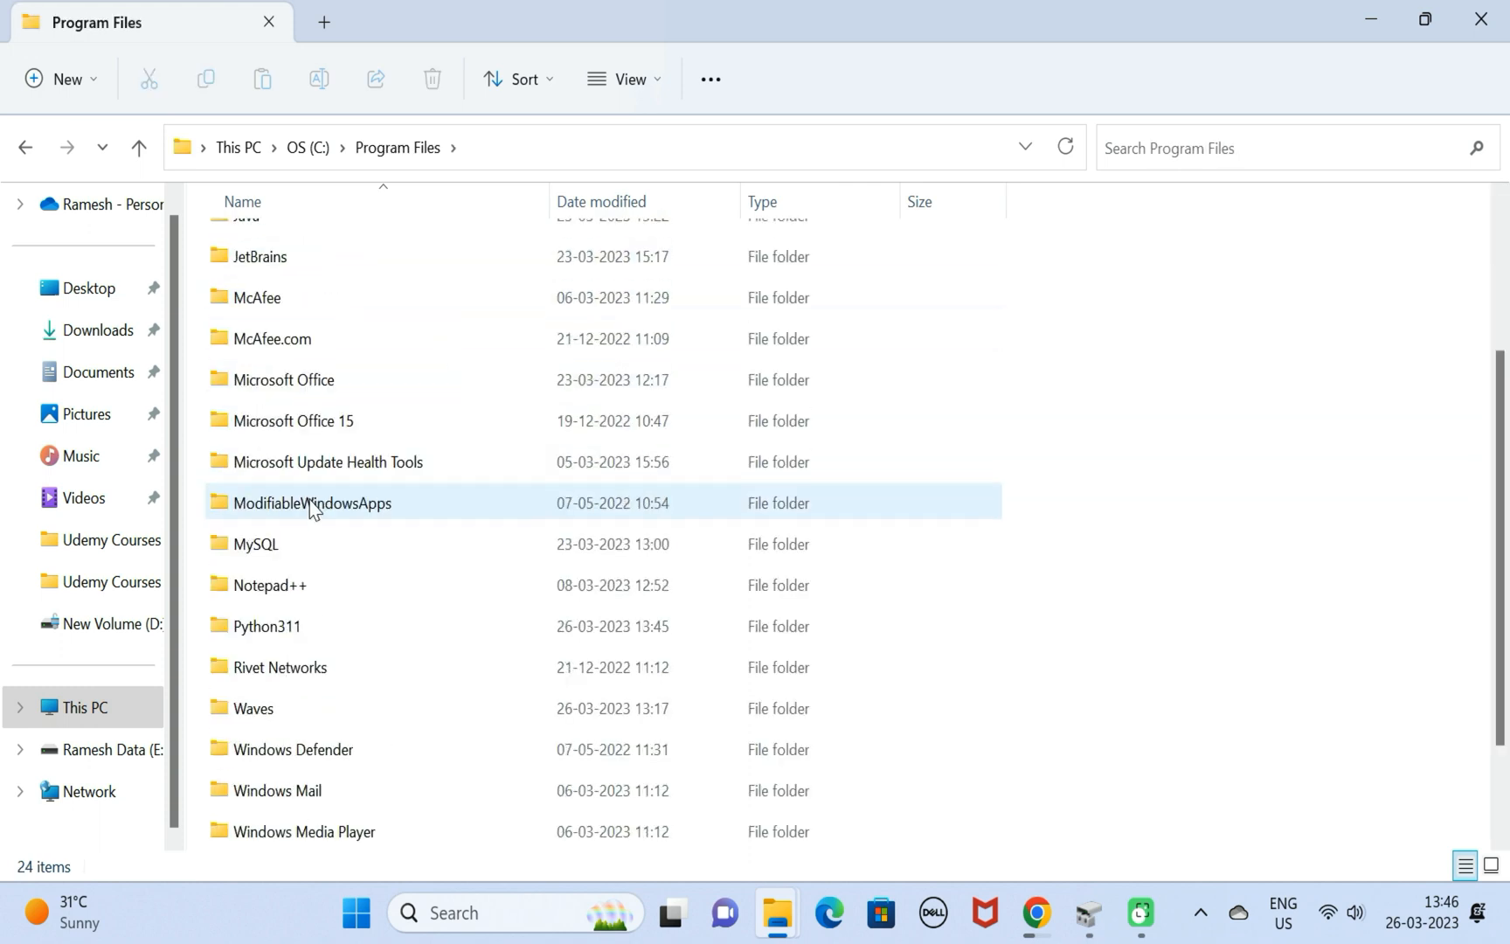
click(281, 637)
double_click(275, 632)
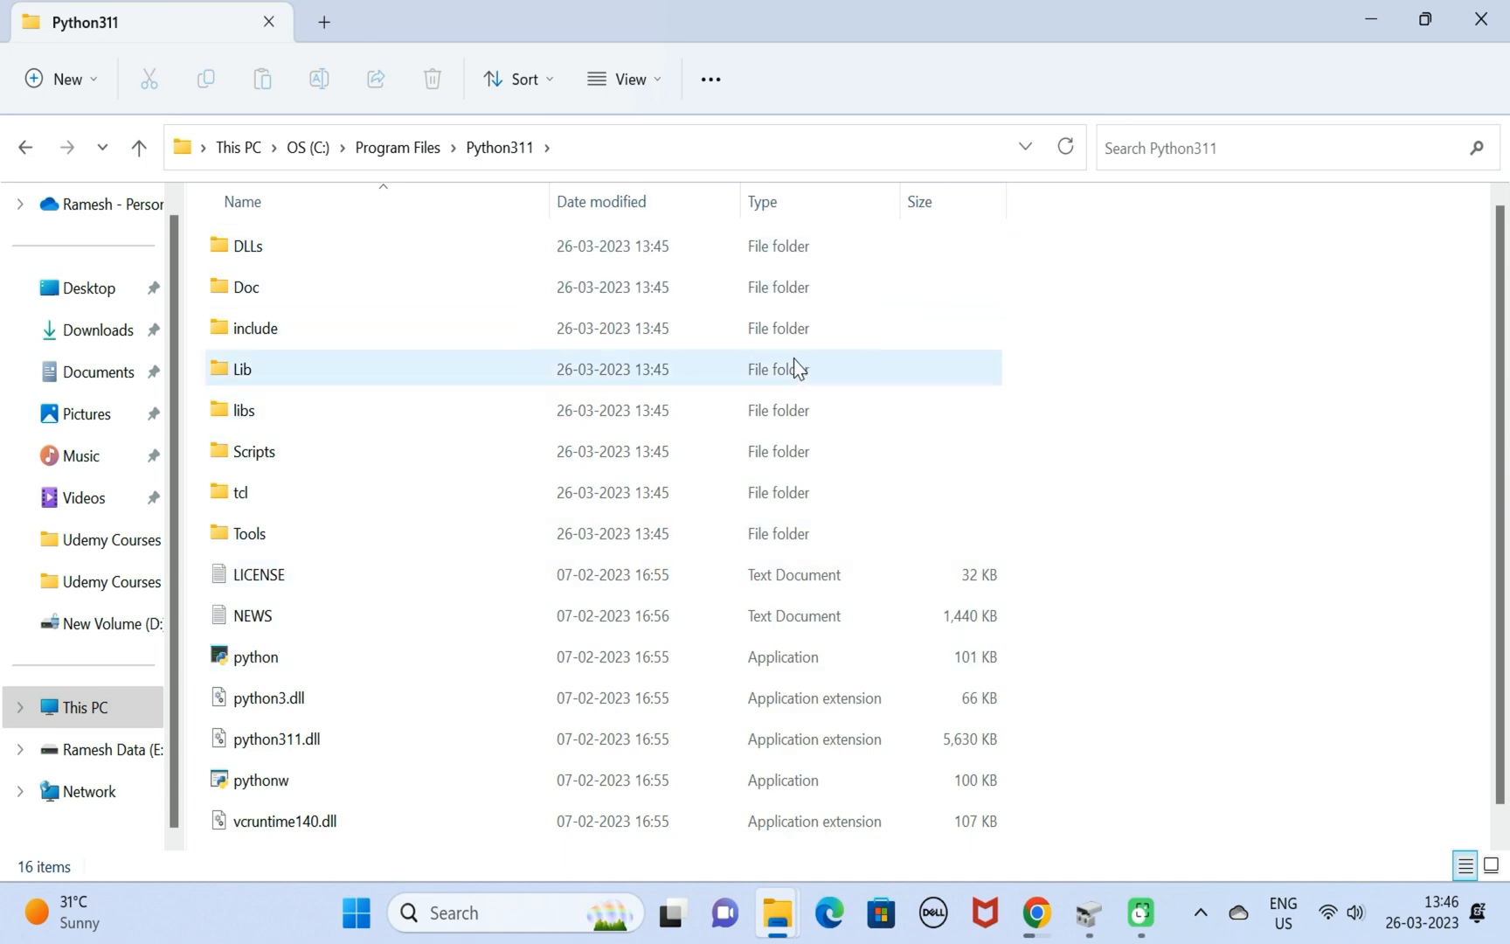
Run python --version in Command Prompt and confirm it reports Python 3.11.2.
click(358, 913)
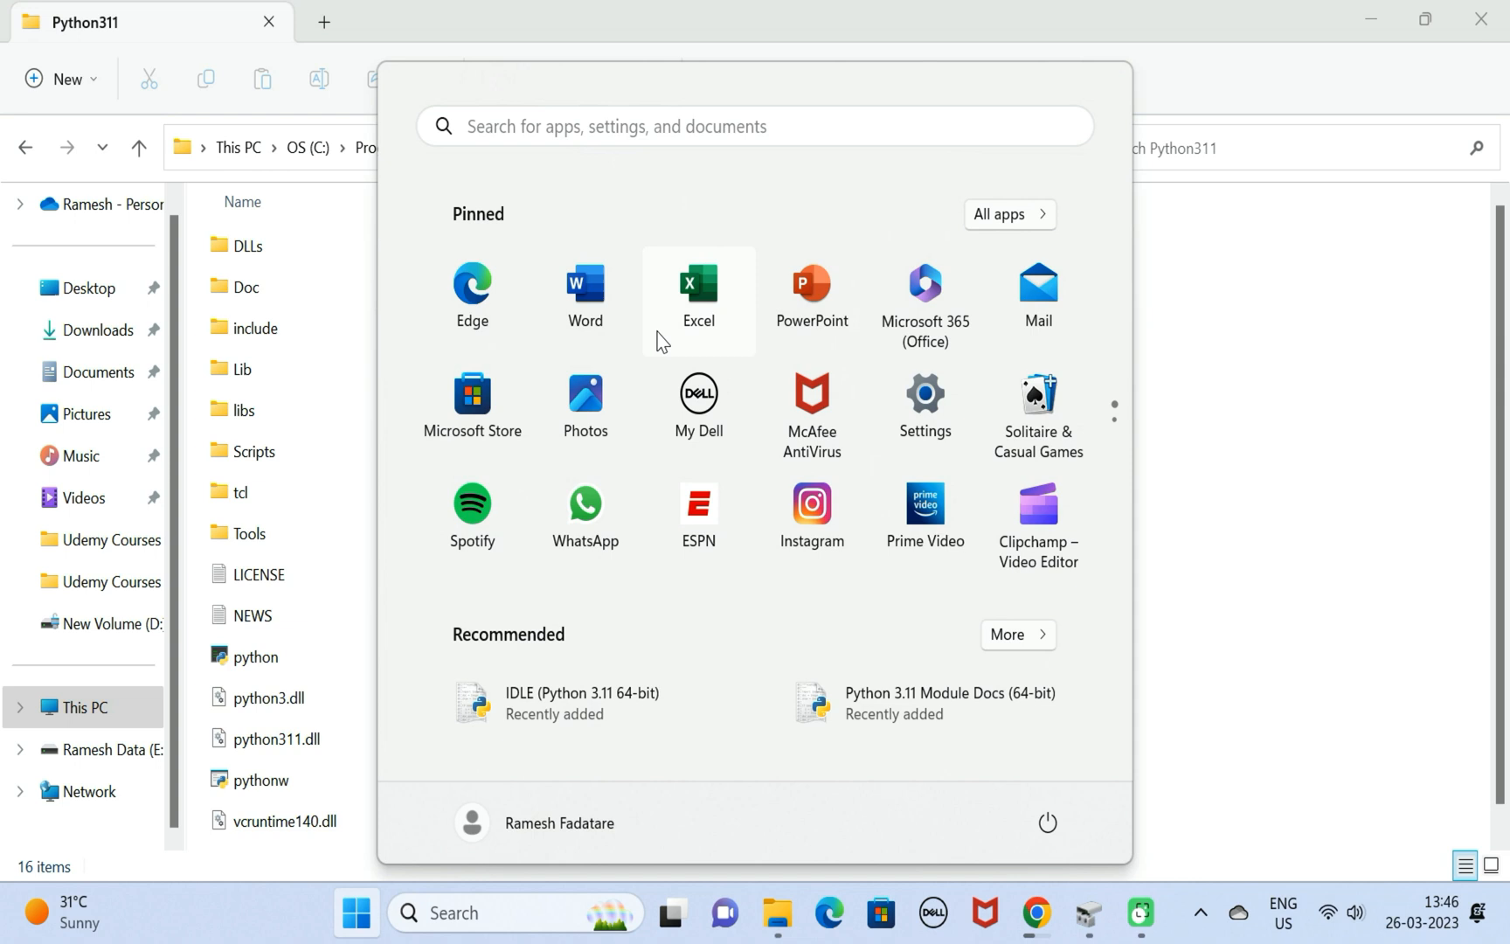
text(cmd)
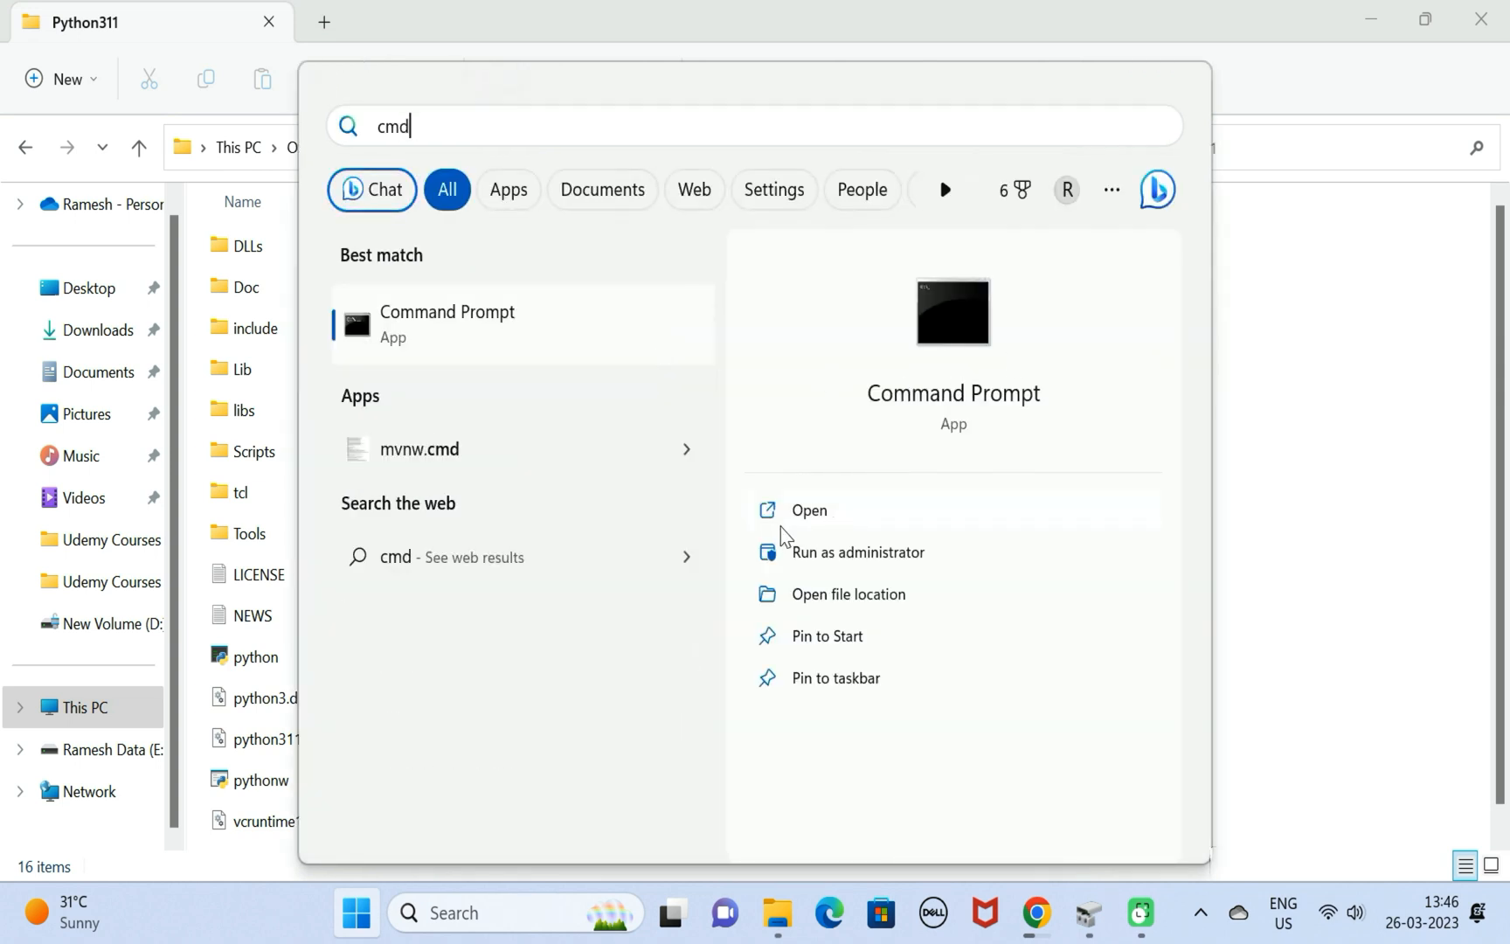
click(801, 514)
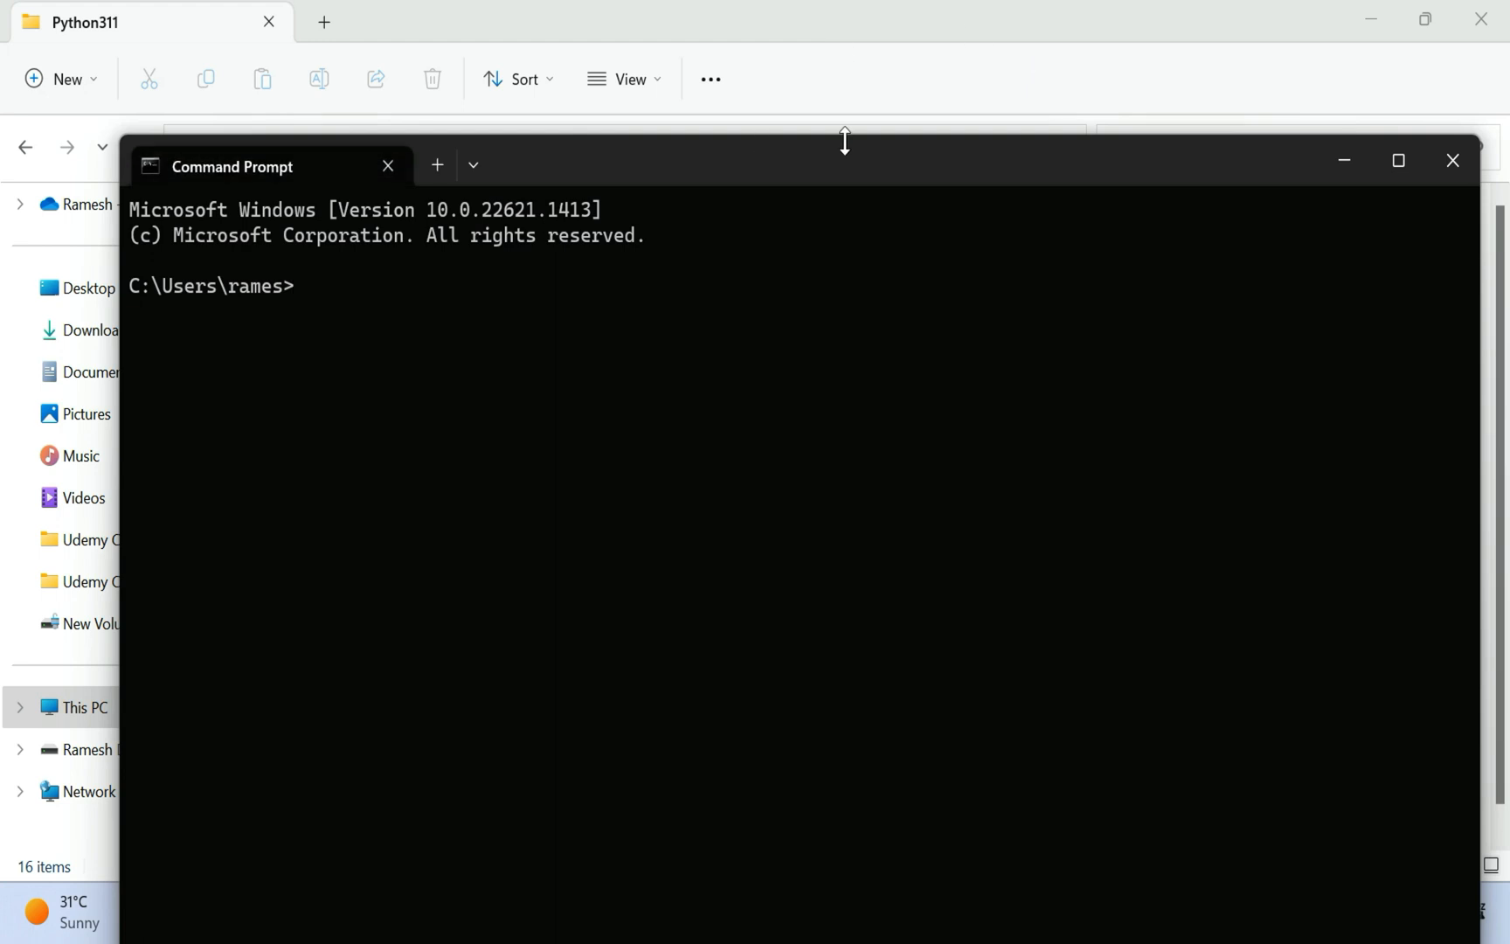
drag(838, 155, 808, 58)
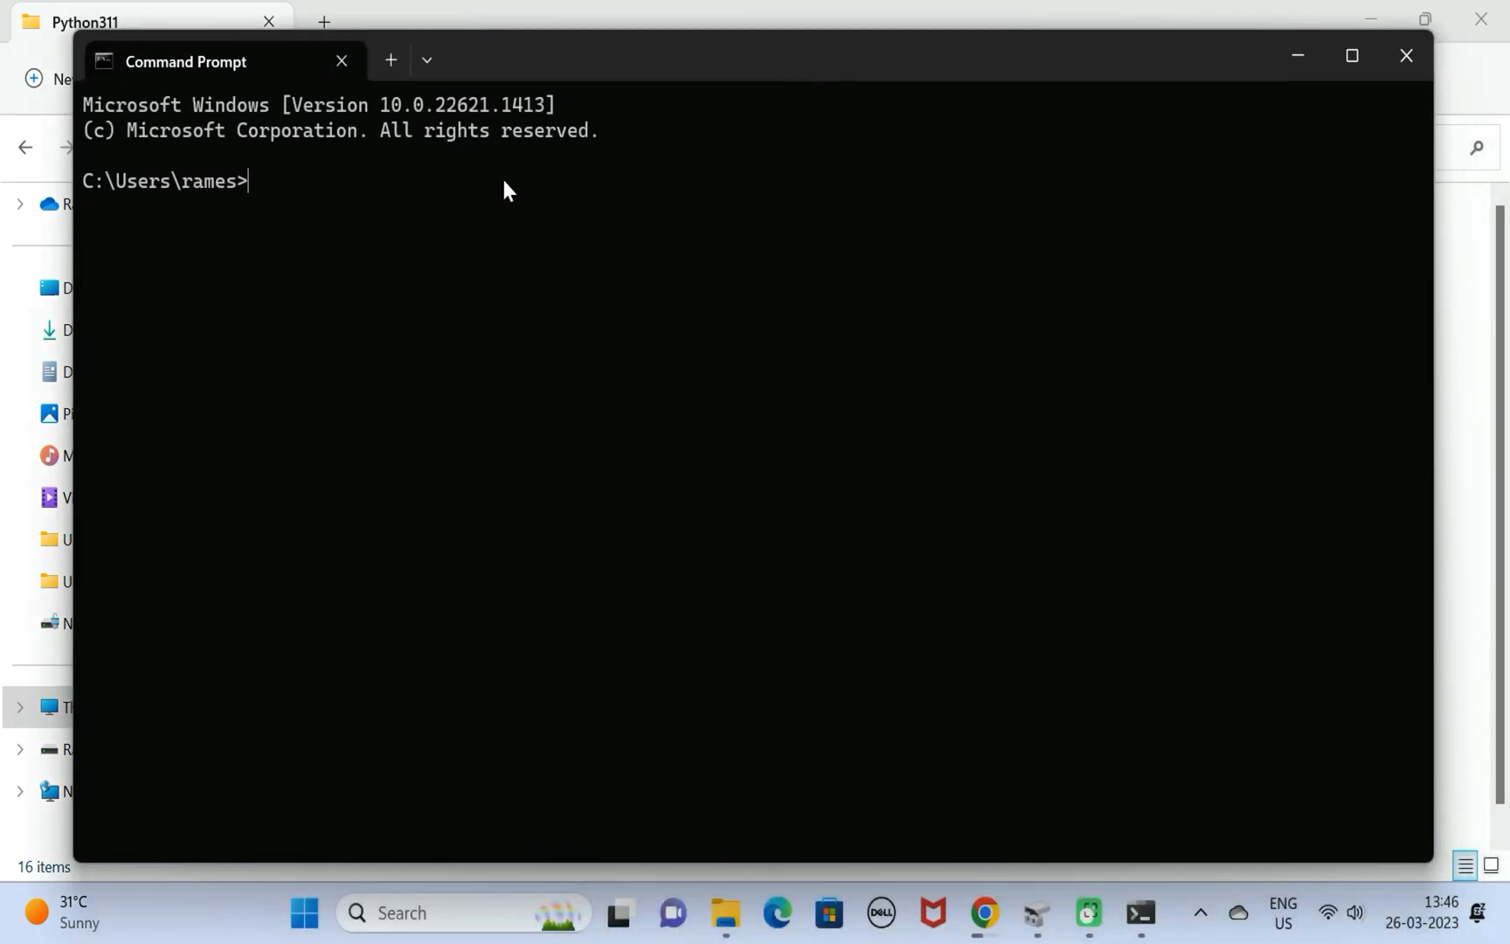
text(python --version)
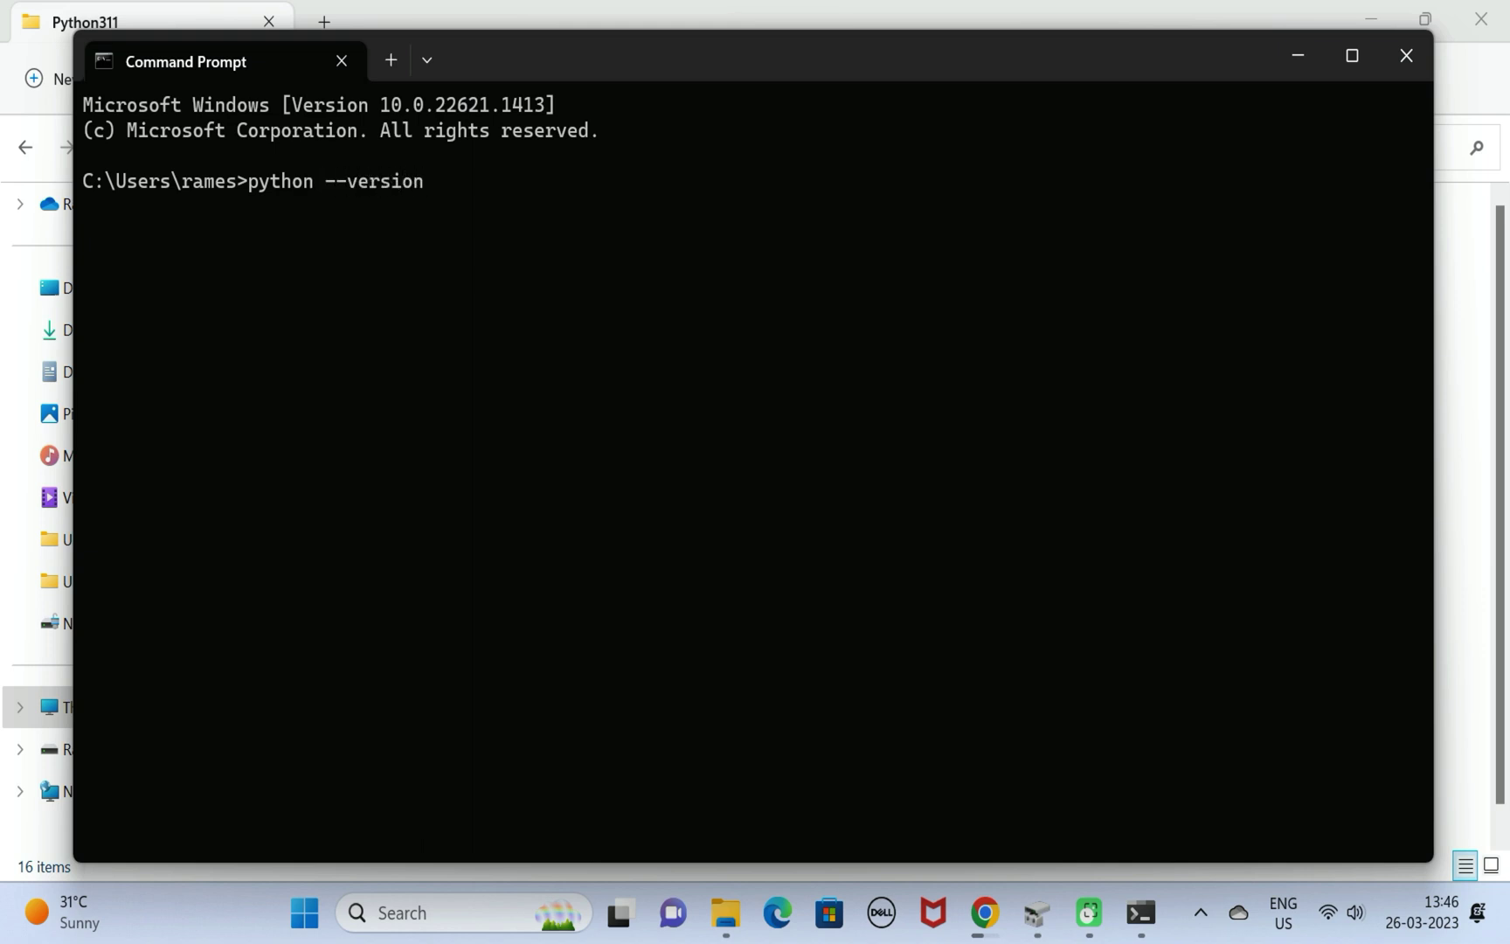
key(Return)
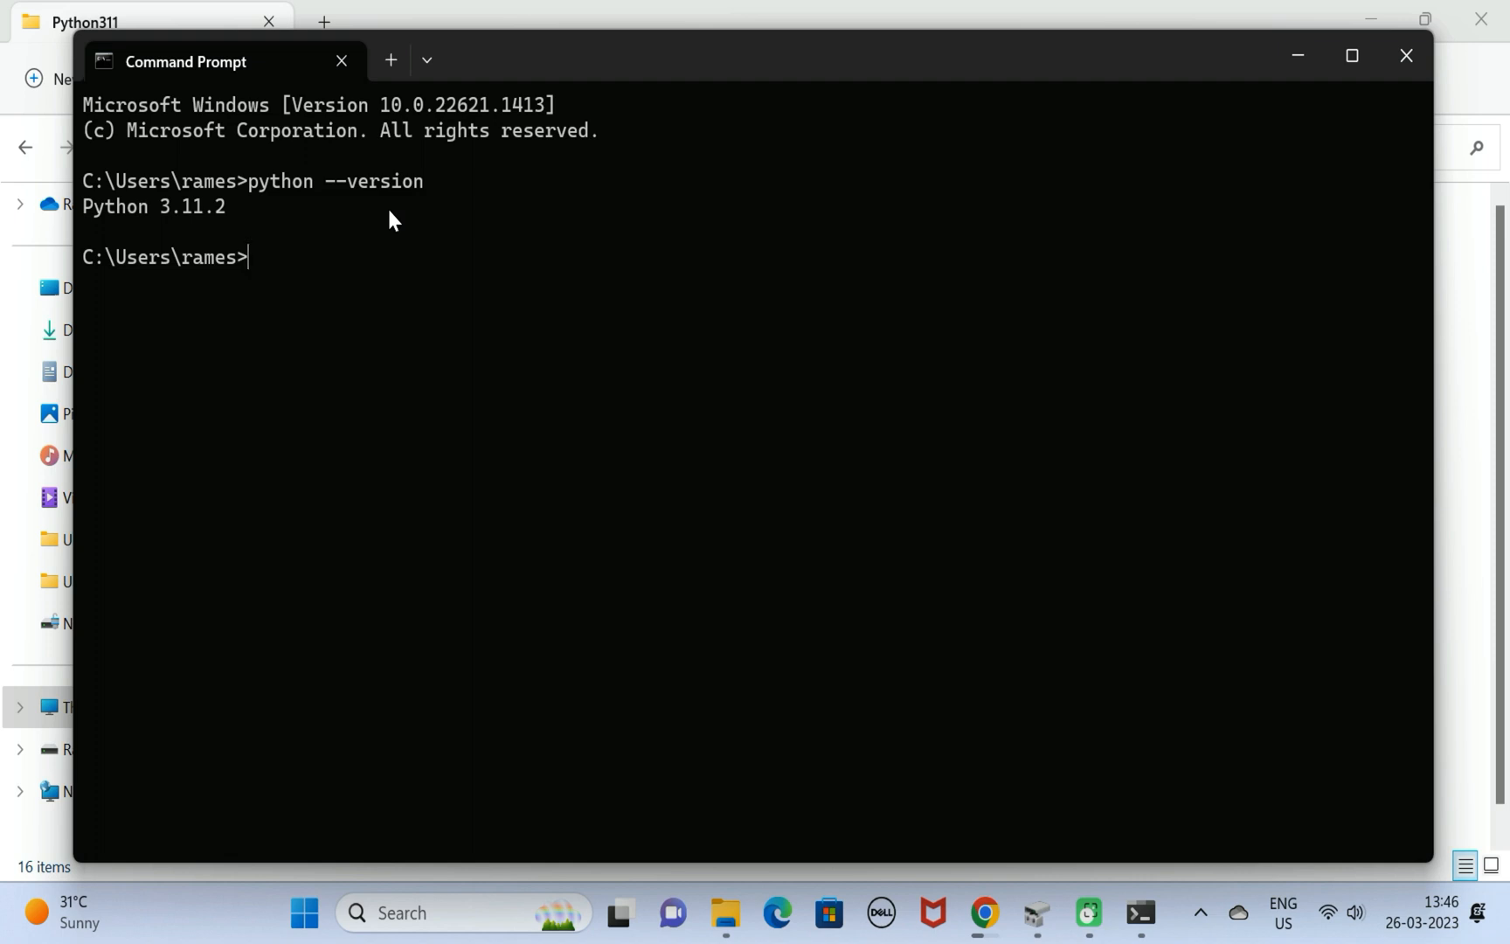
text(py)
Start the py interpreter and run print("welcome to python world").
key(Return)
text(print("we)
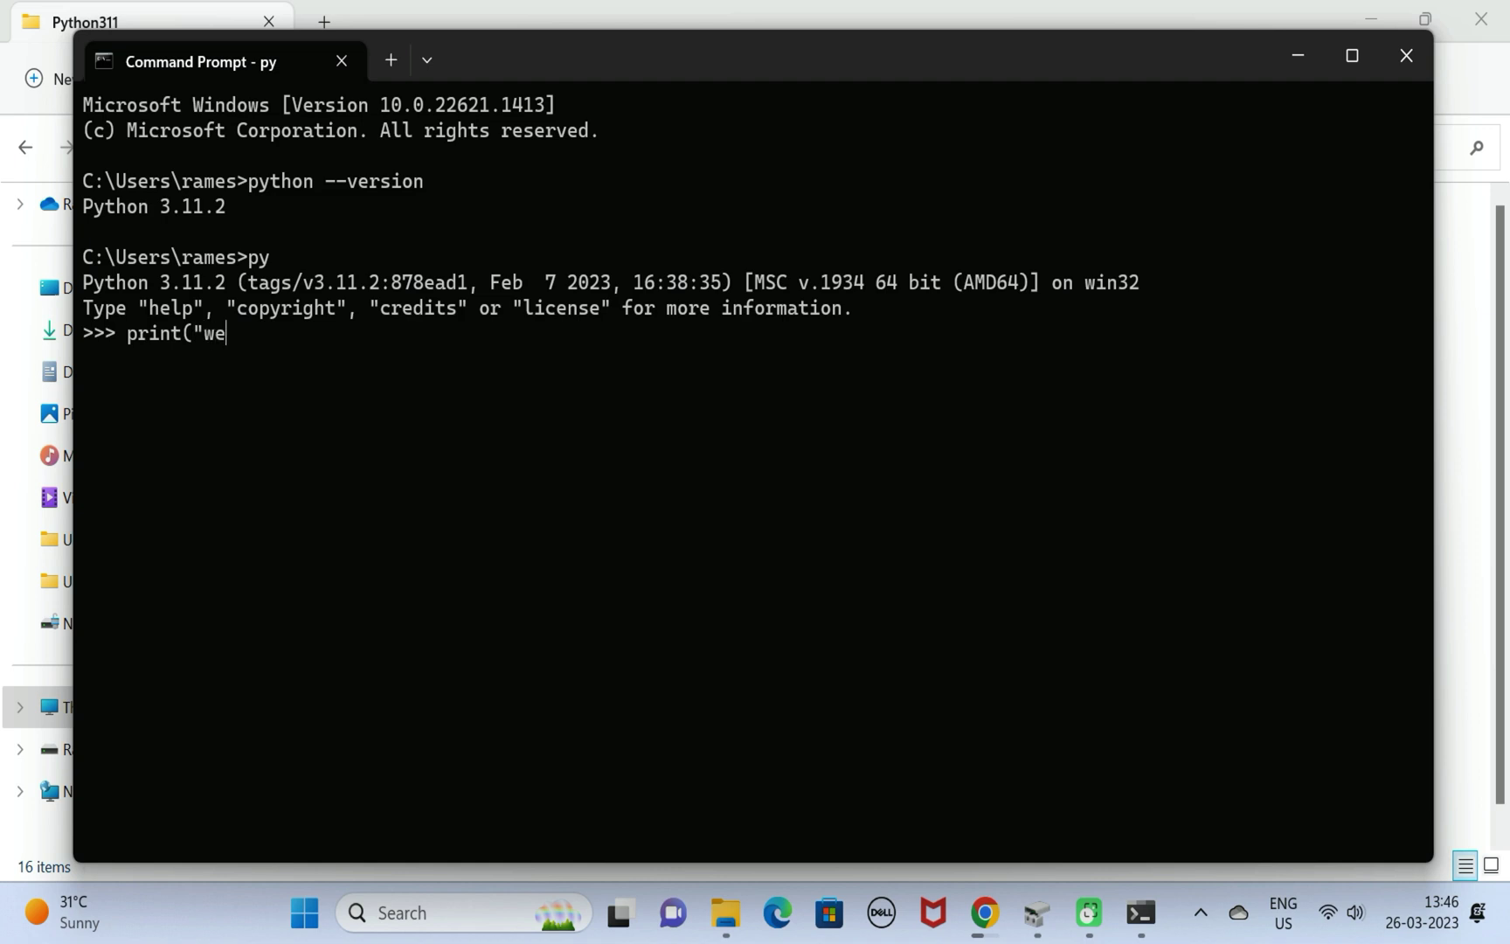
text(lcome to python world")
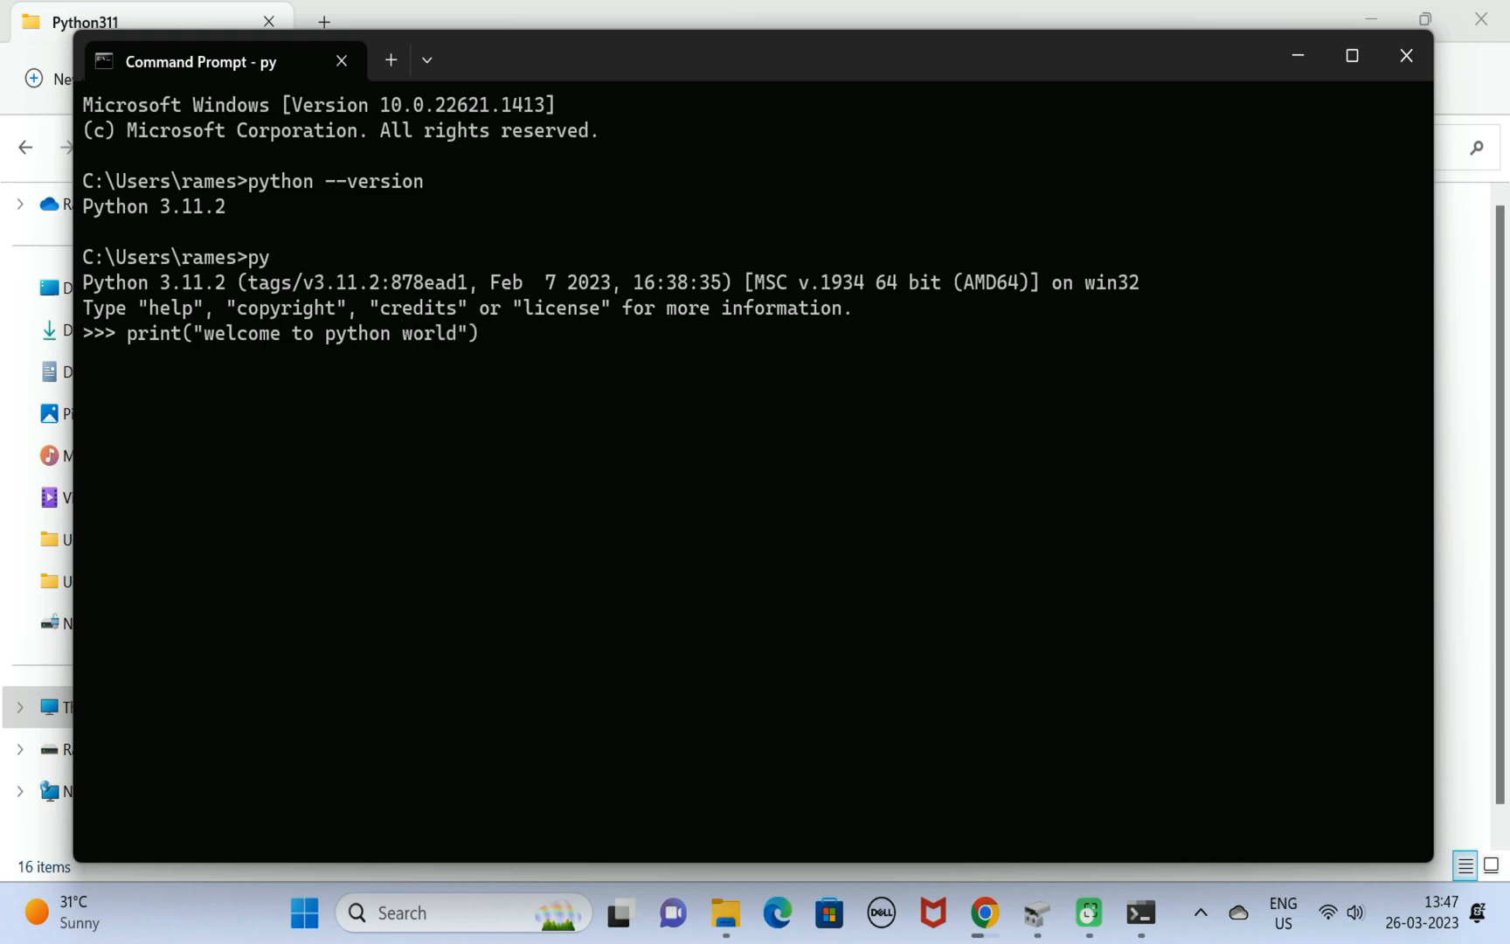
key(Return)
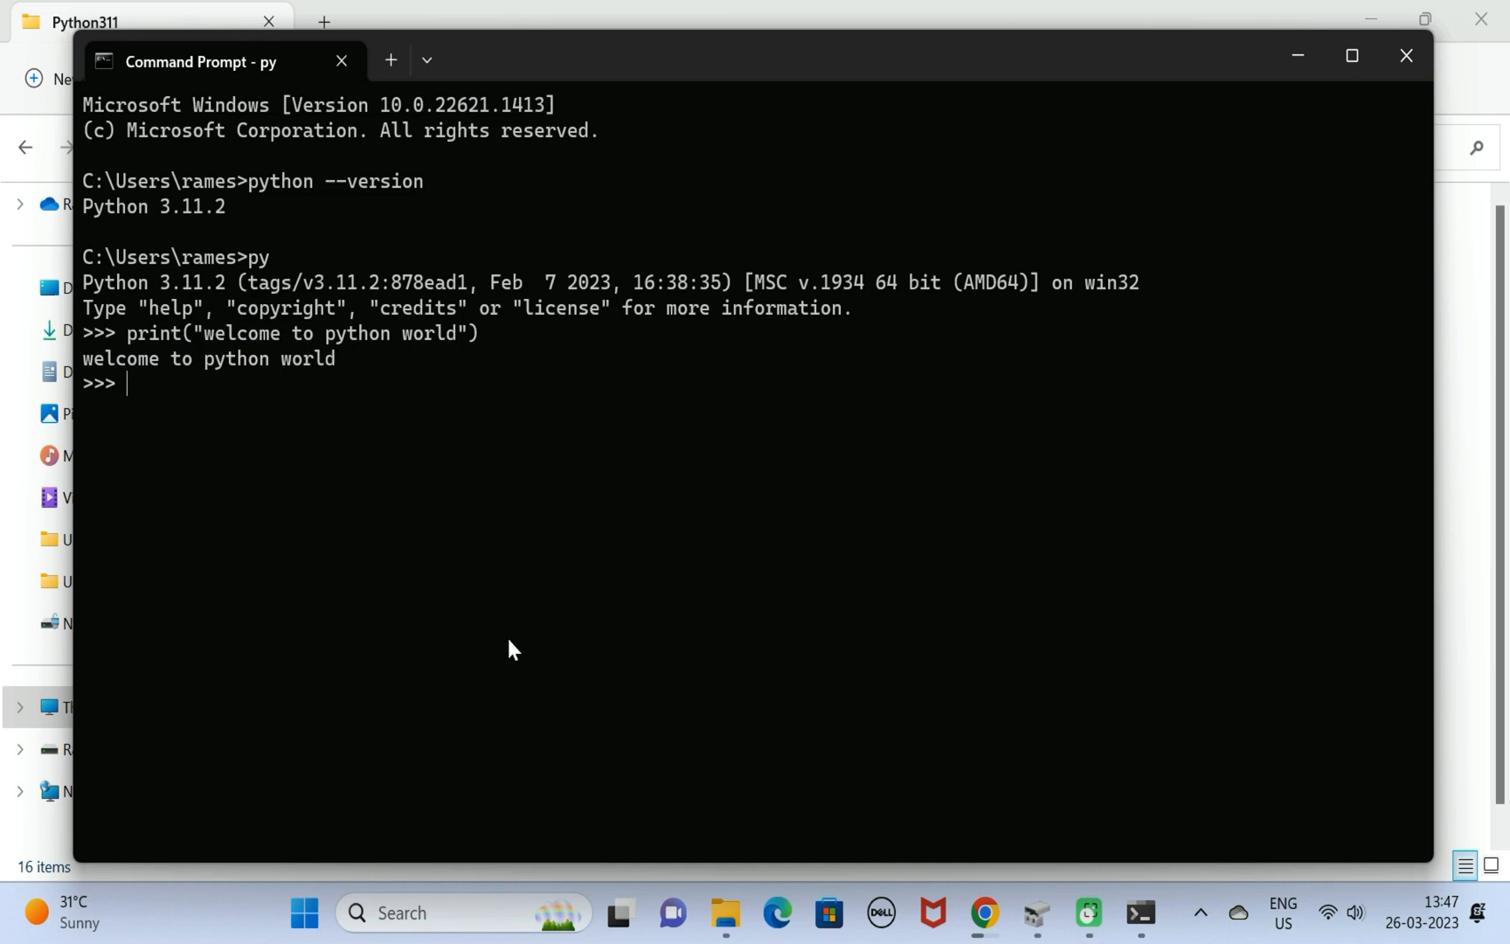
Launch IDLE (Python 3.11 64-bit) from a Start menu search.
click(309, 914)
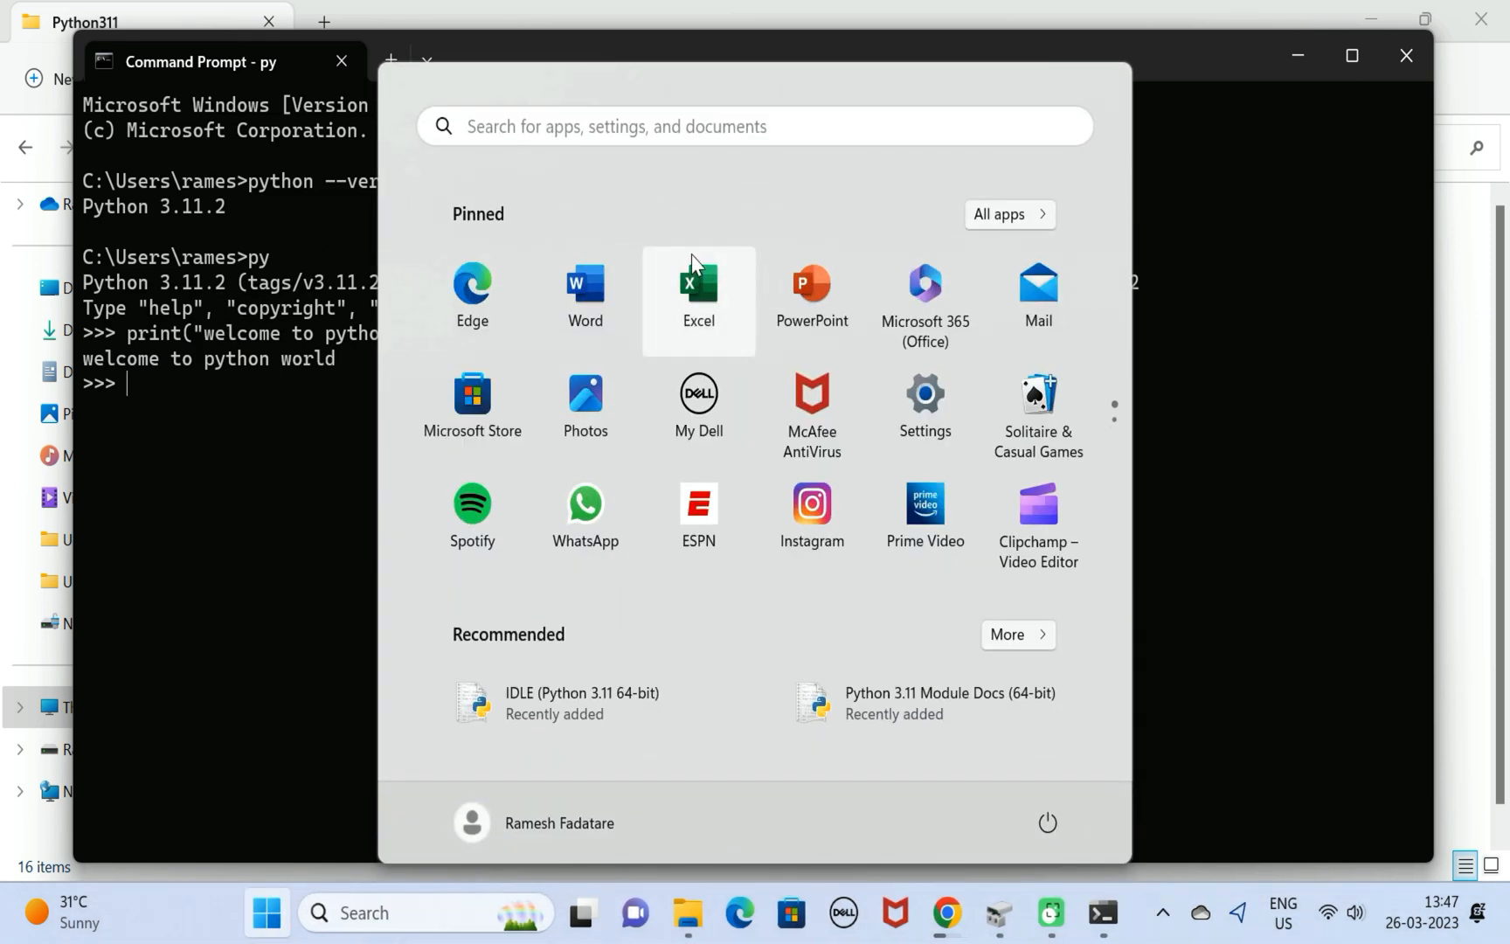
text(i)
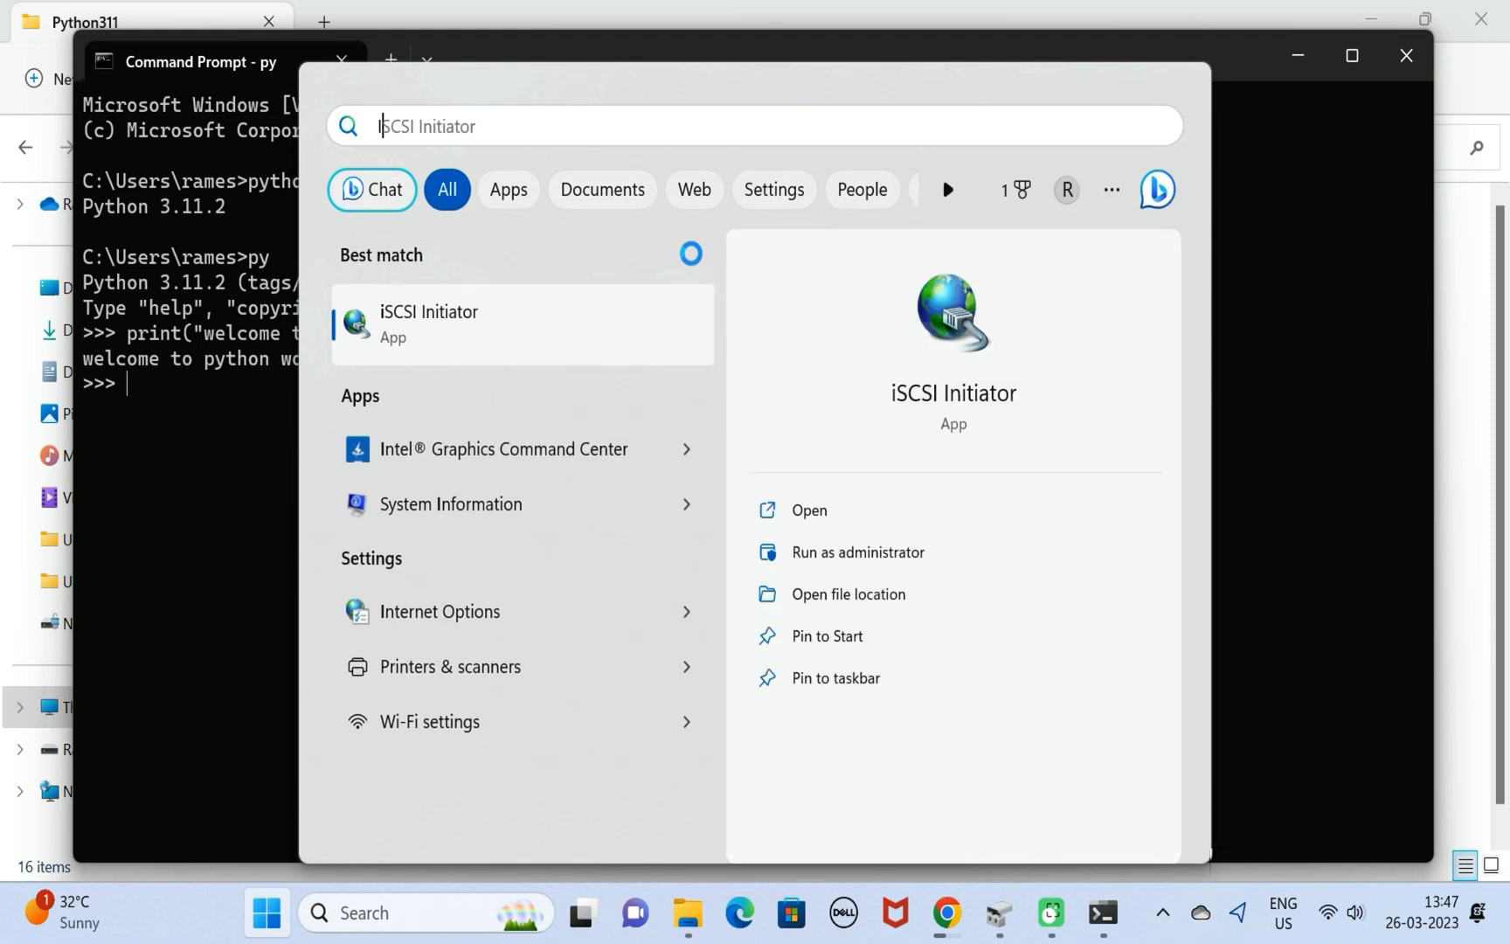
text(DLE)
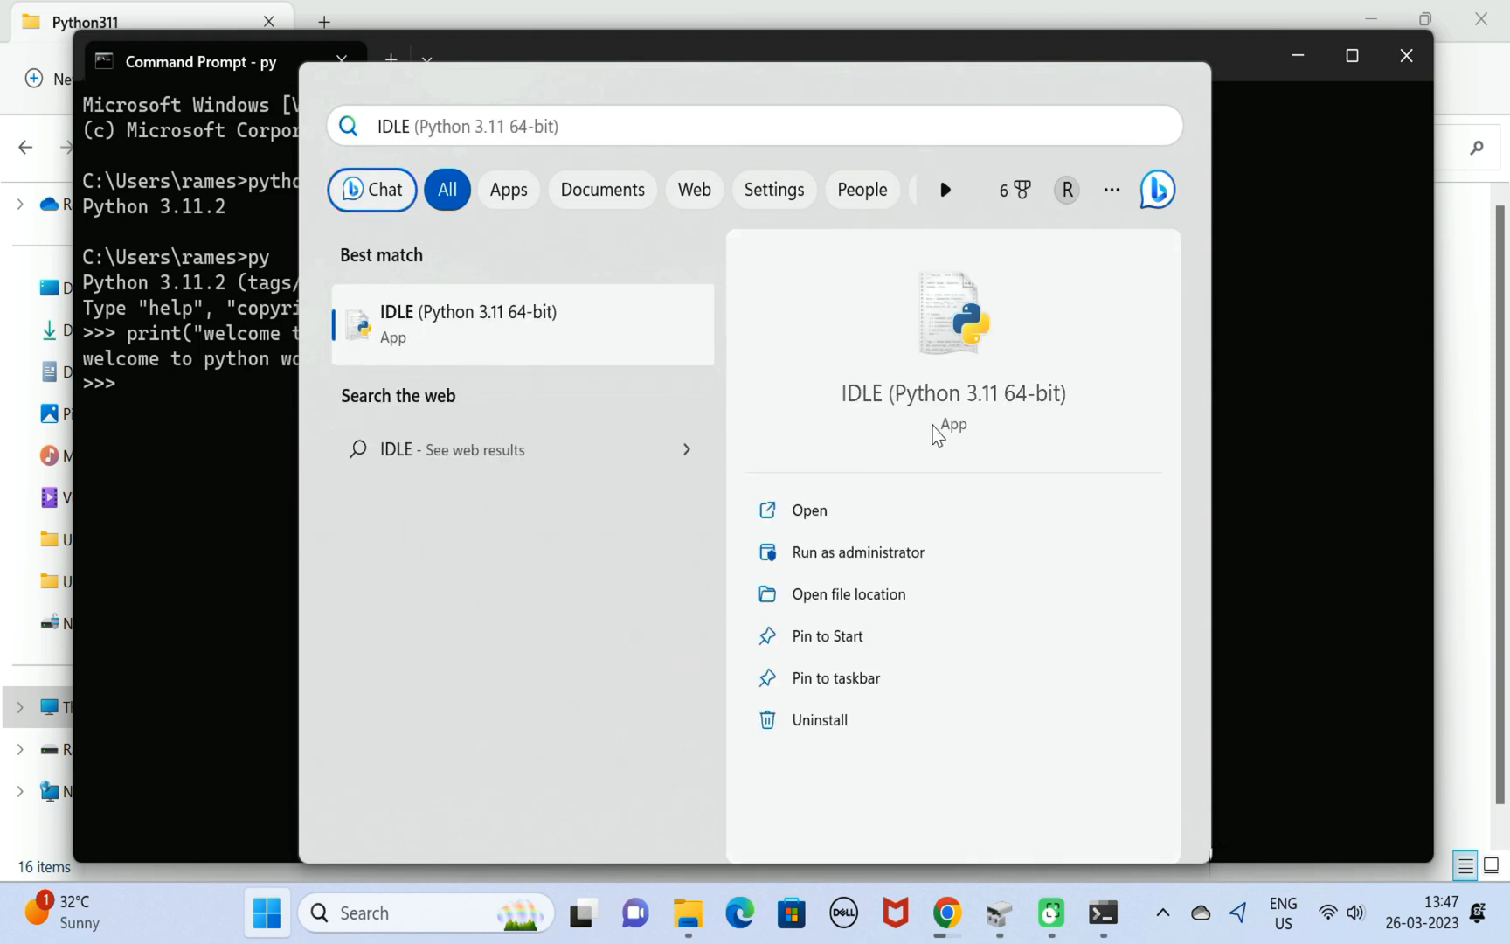
click(826, 510)
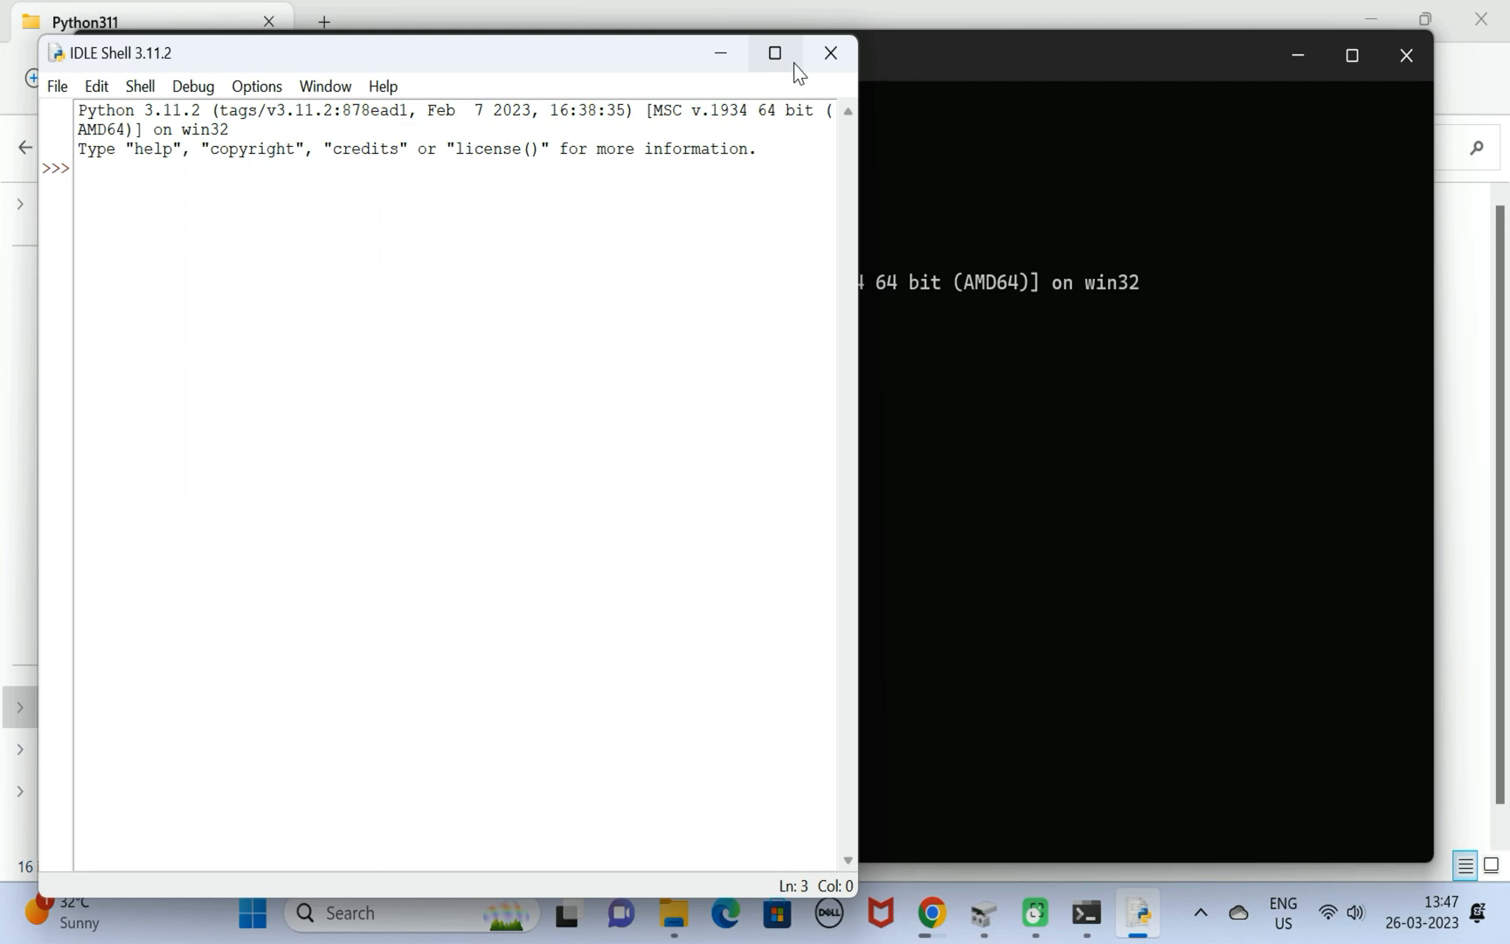
Run print("welcome to python world") in the maximized IDLE Shell and highlight its output.
click(774, 53)
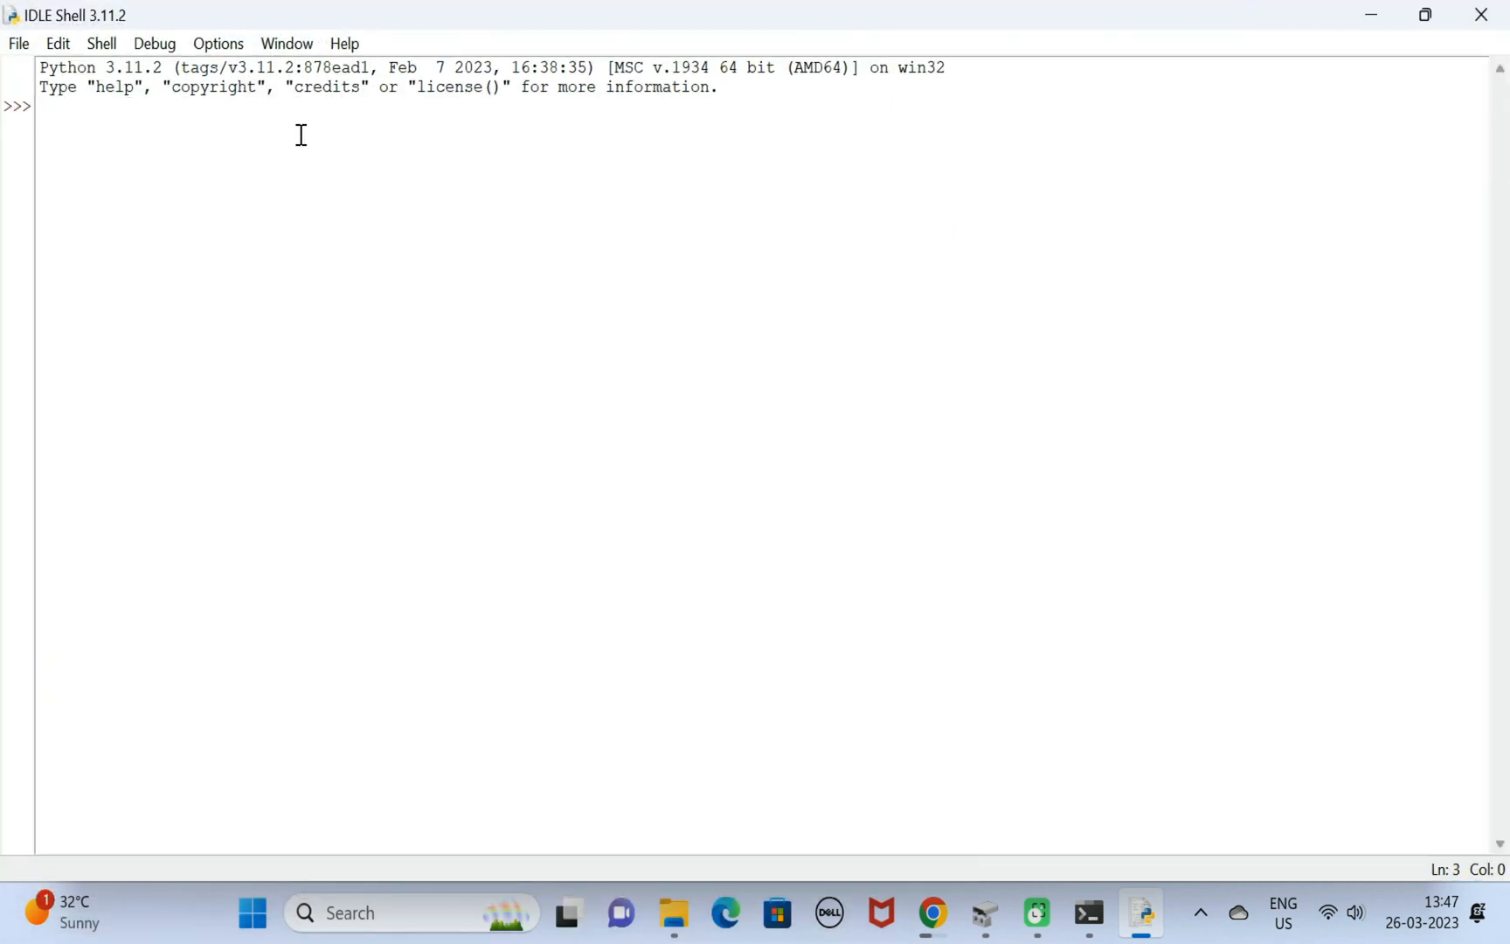
text(print)
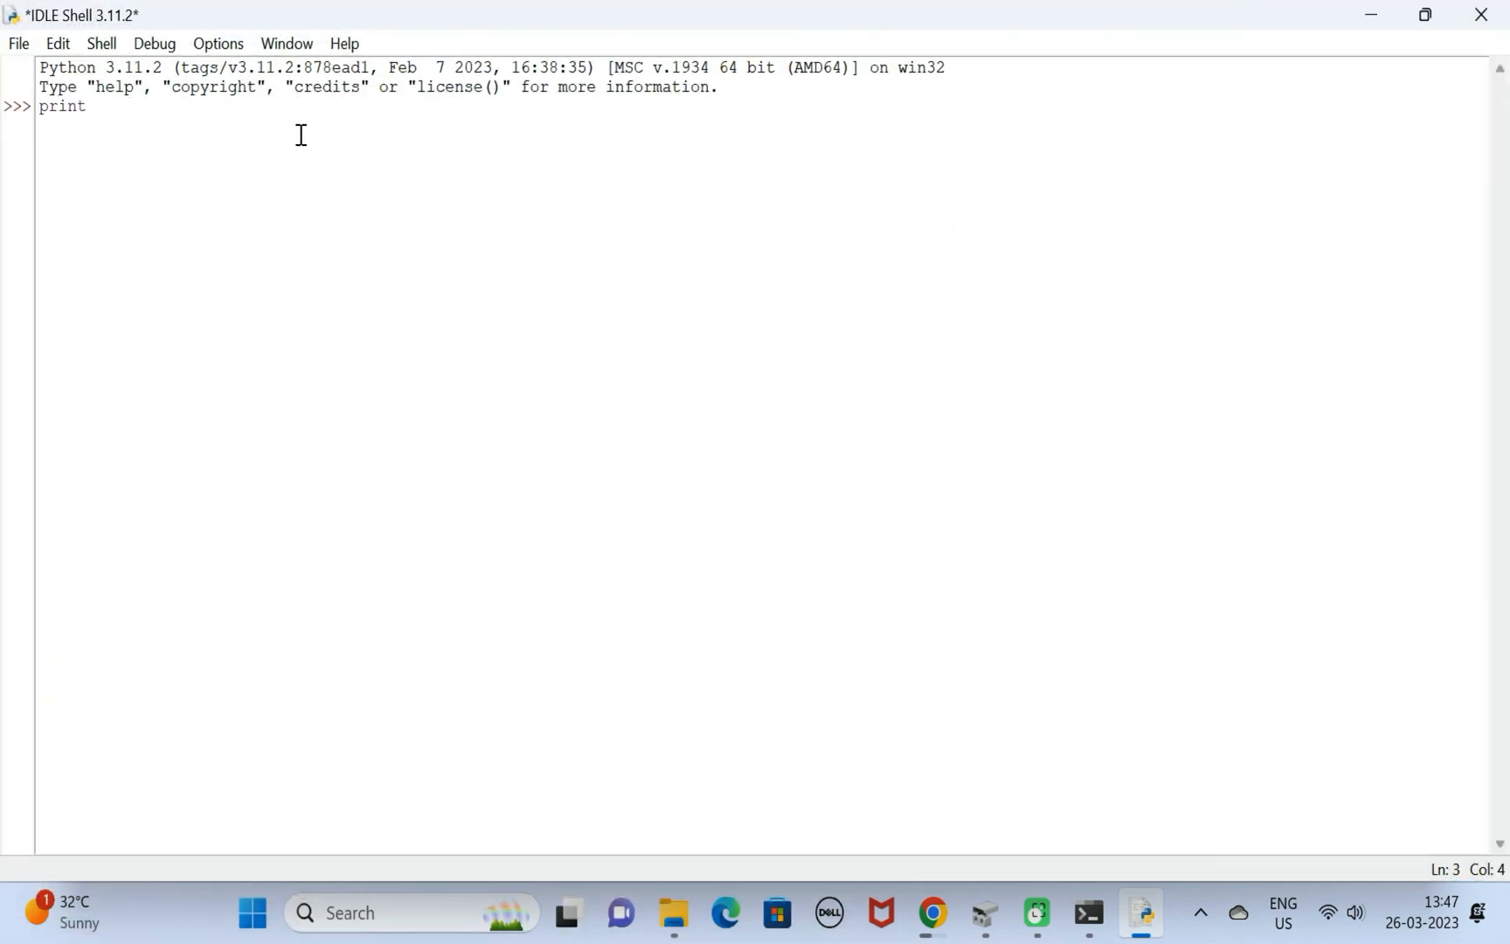
text(("w)
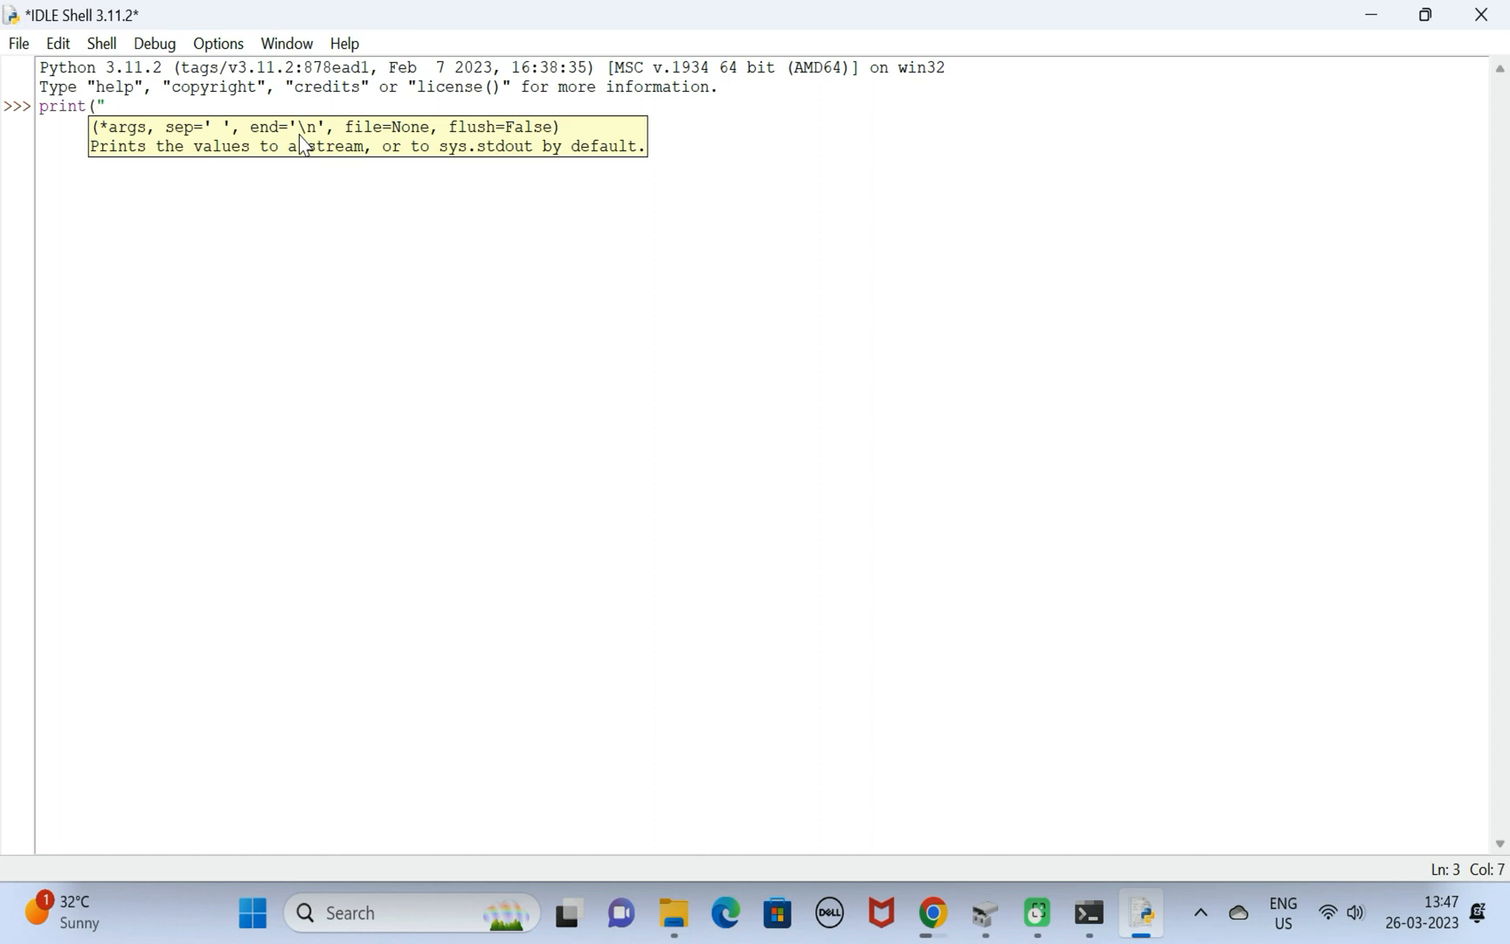
text(elcome to)
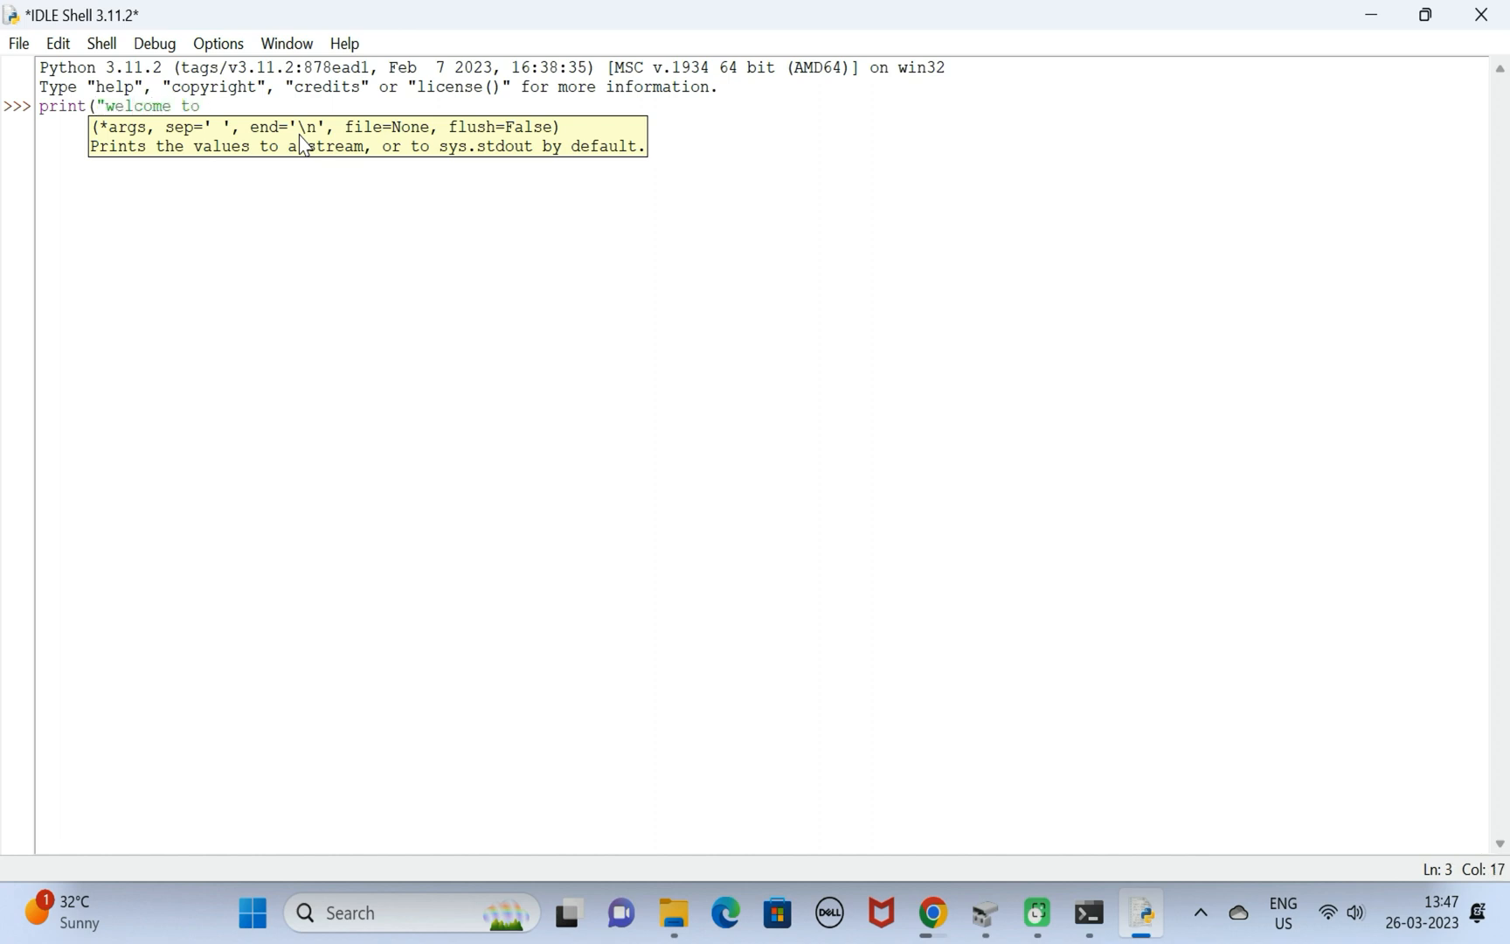
text(python)
text( world)
text("))
key(Return)
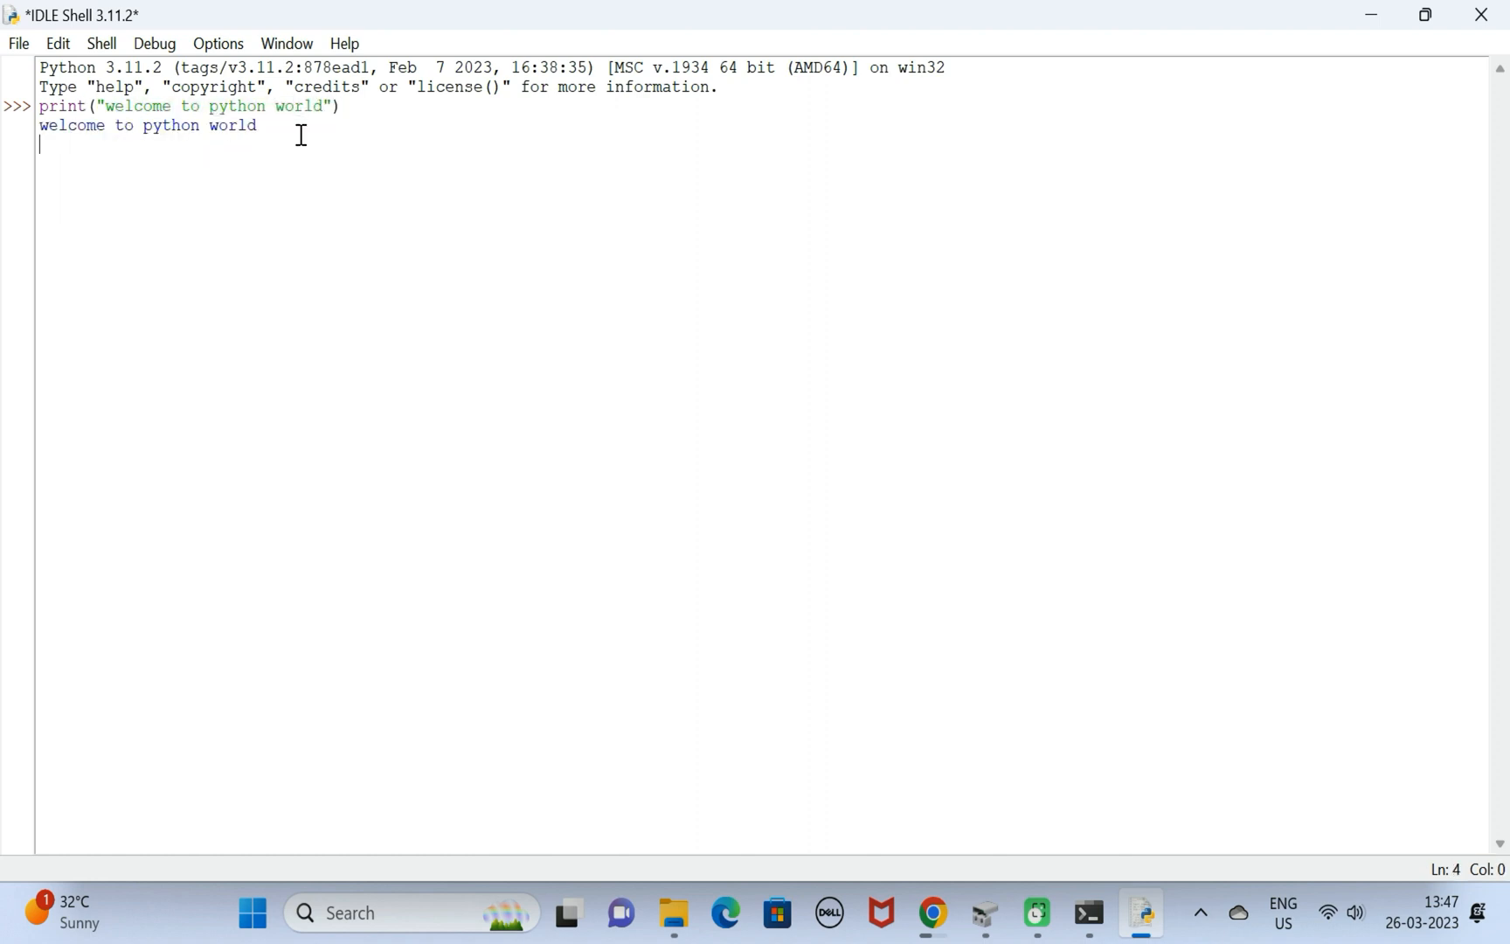
drag(257, 125, 14, 125)
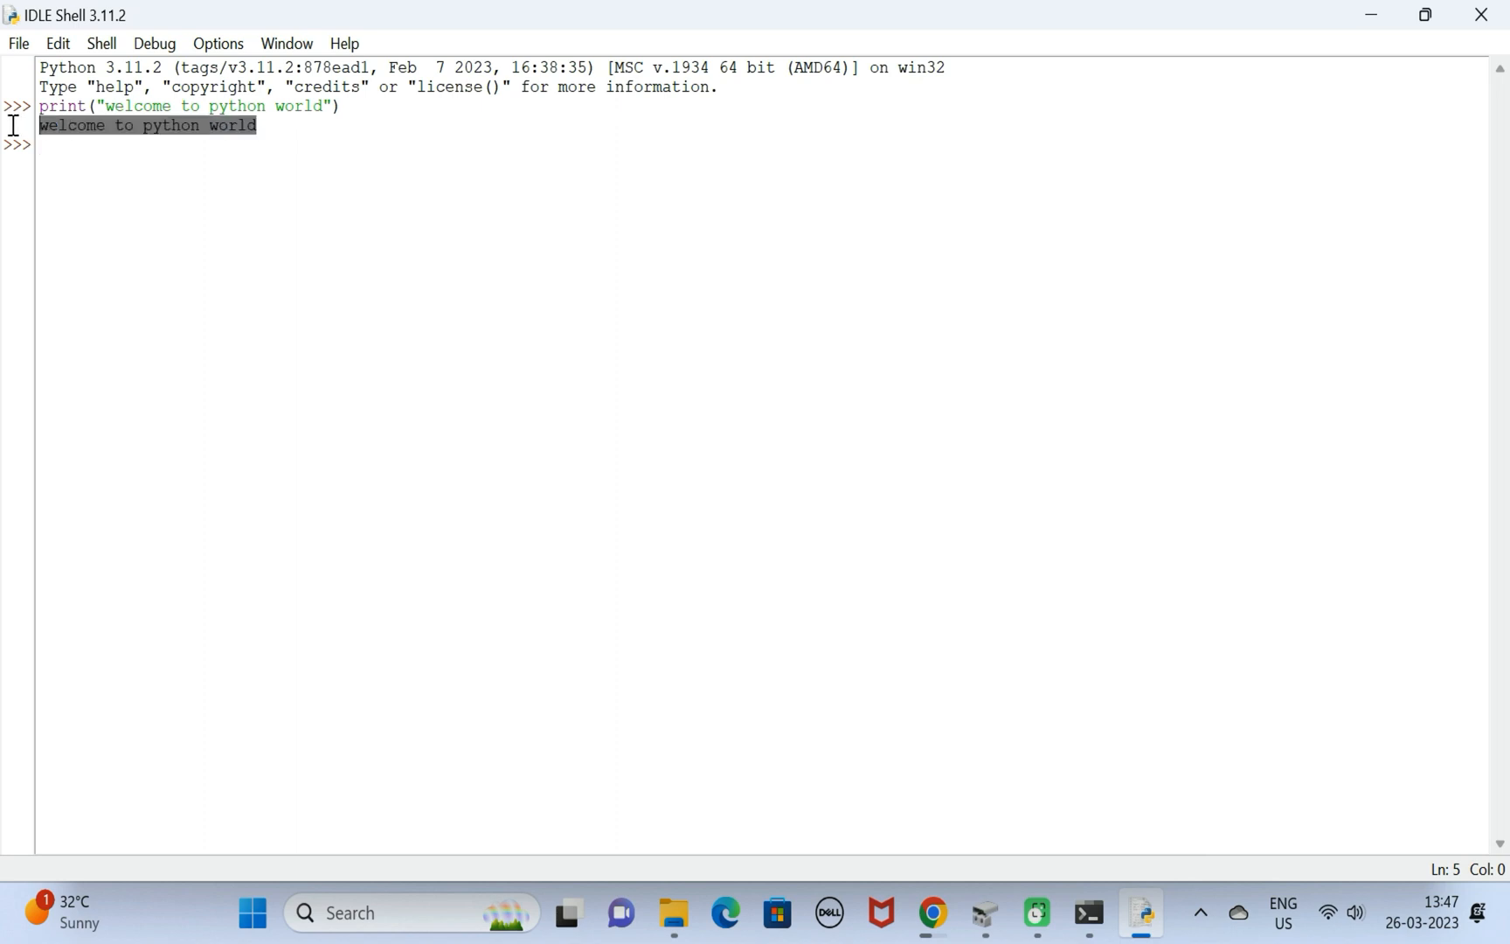
click(336, 129)
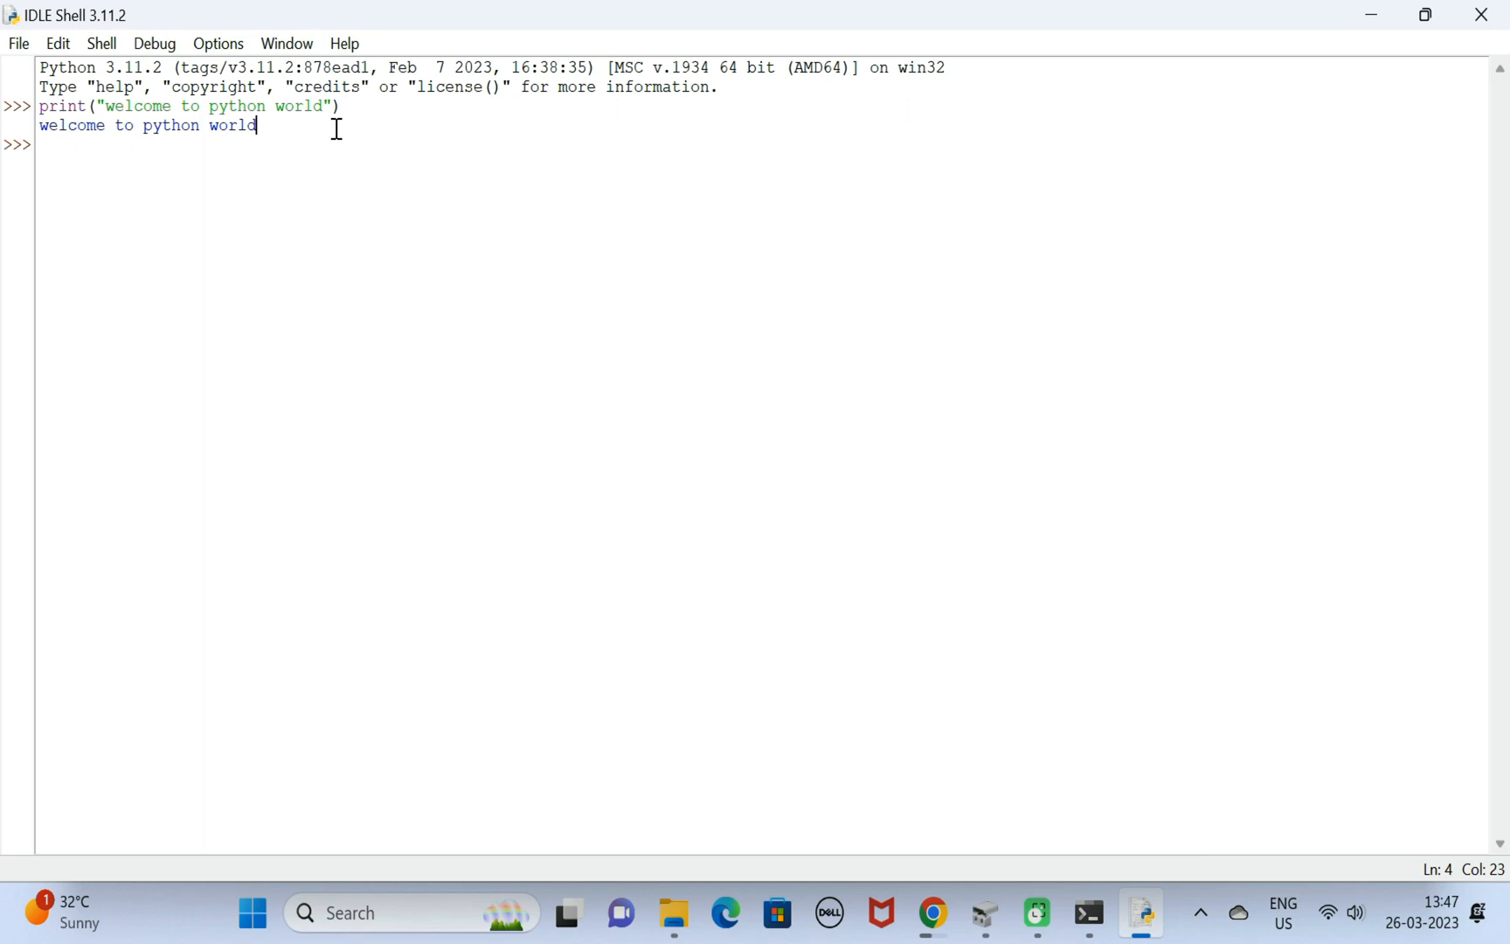